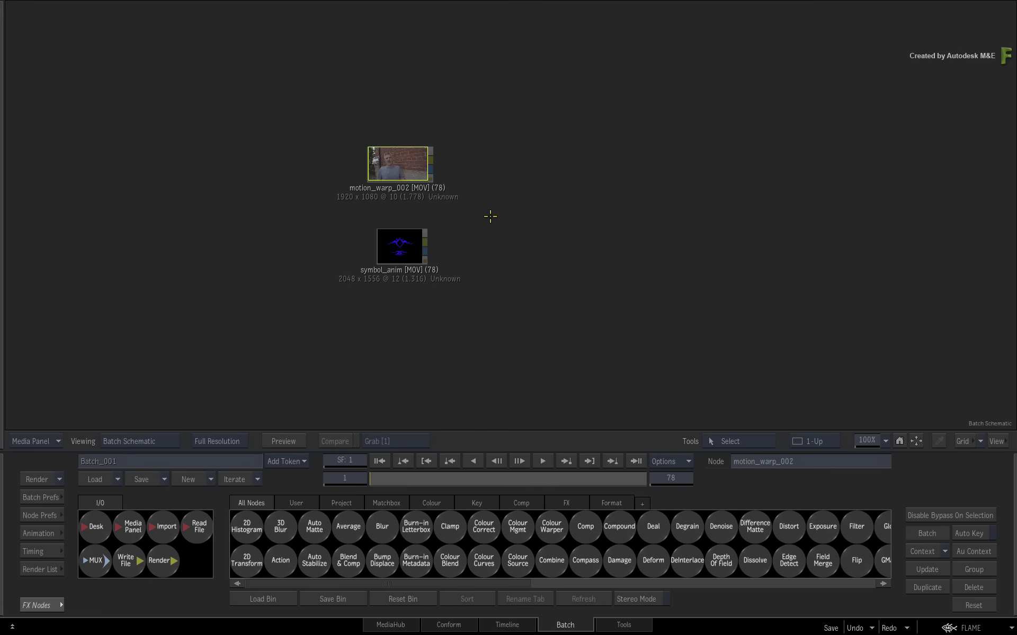
double_click(379, 158)
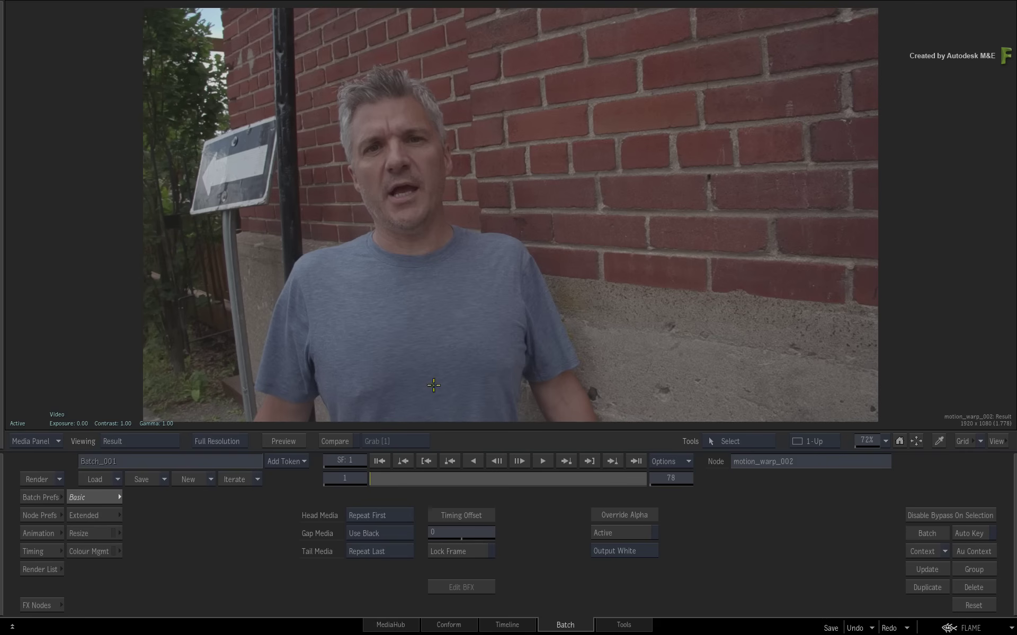
drag(375, 478, 502, 479)
click(496, 461)
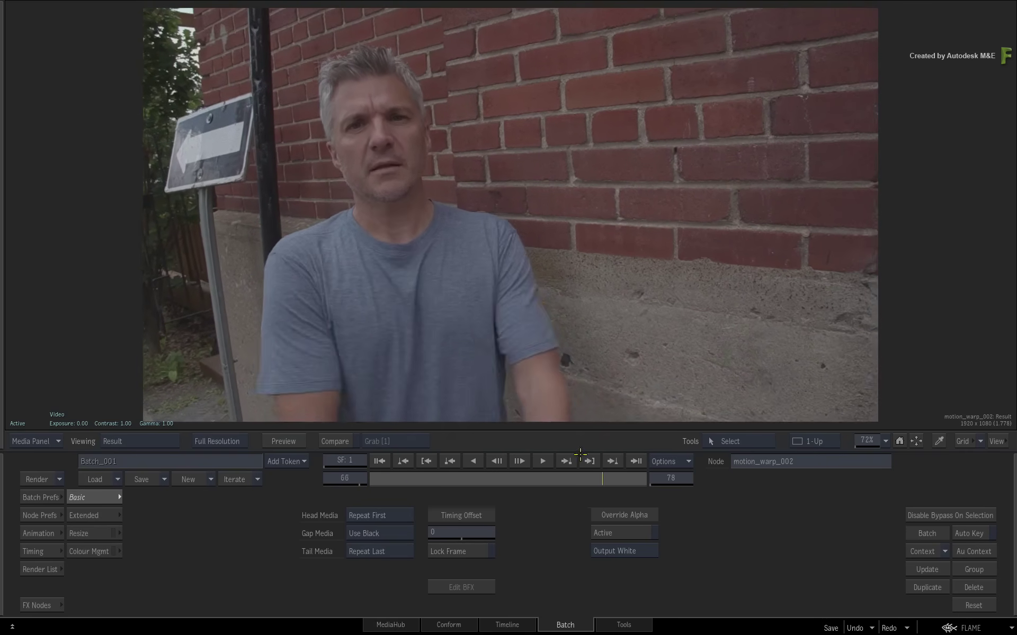
key(Escape)
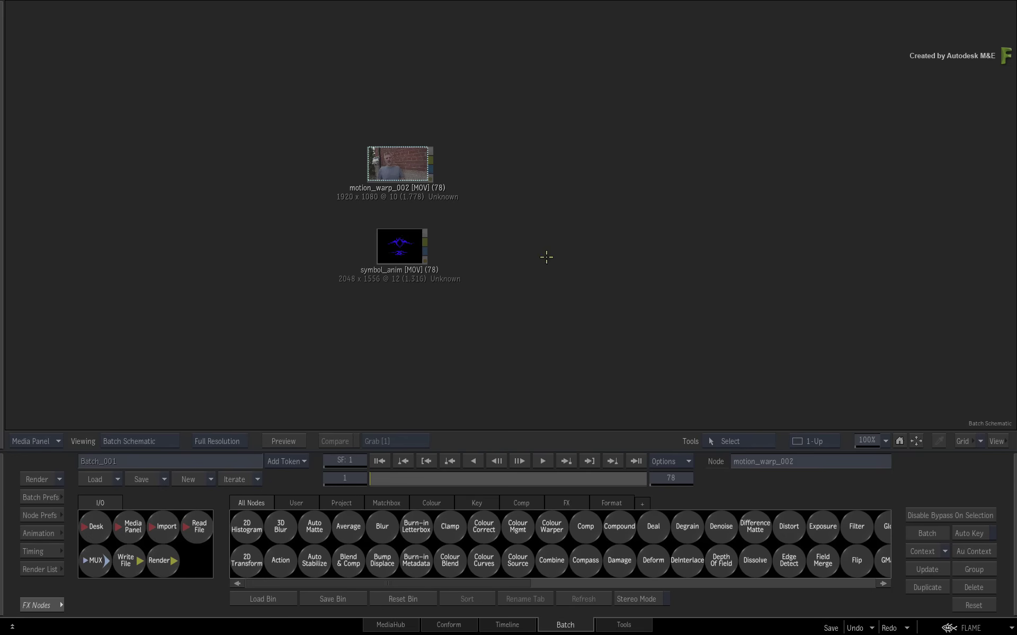
double_click(398, 254)
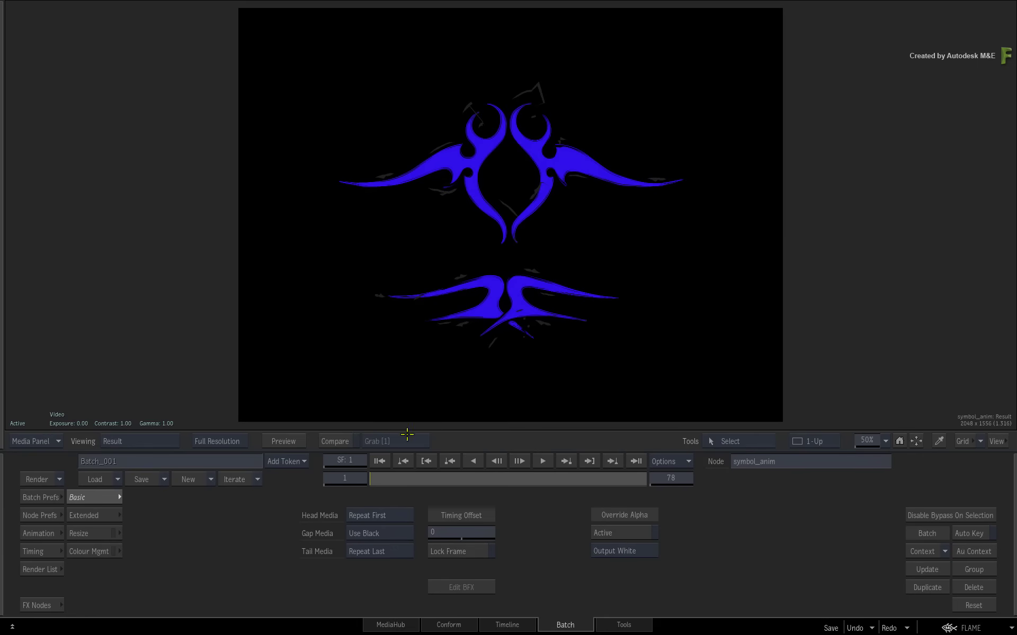
drag(384, 475, 405, 465)
key(alt+m)
click(403, 461)
key(alt+m)
key(Escape)
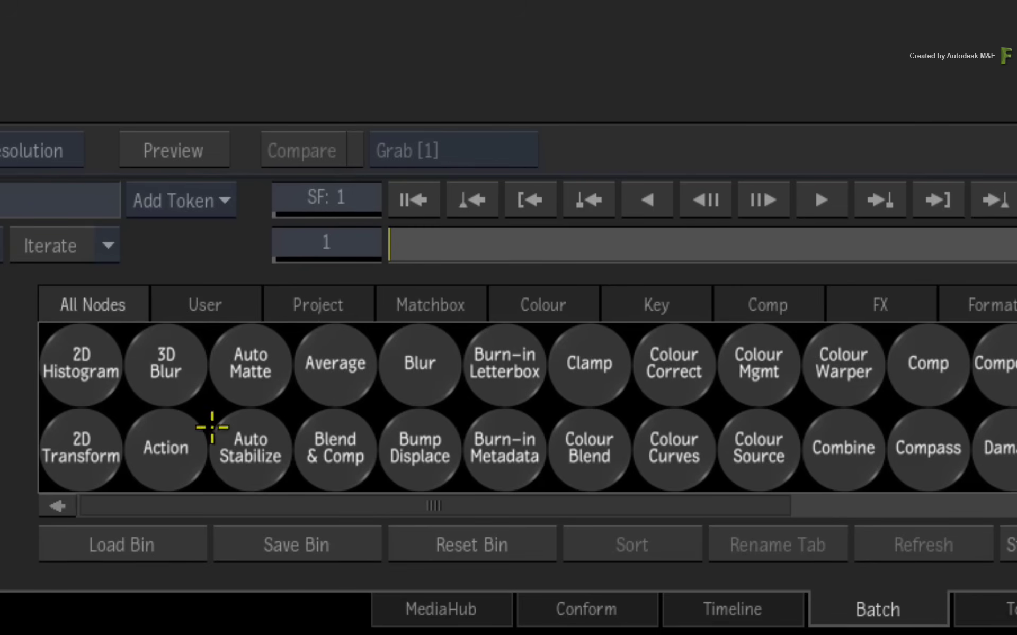
- Add an Action node, action76, right of the clips with motion_warp_002 as its background
click(159, 447)
click(705, 302)
drag(704, 302, 749, 272)
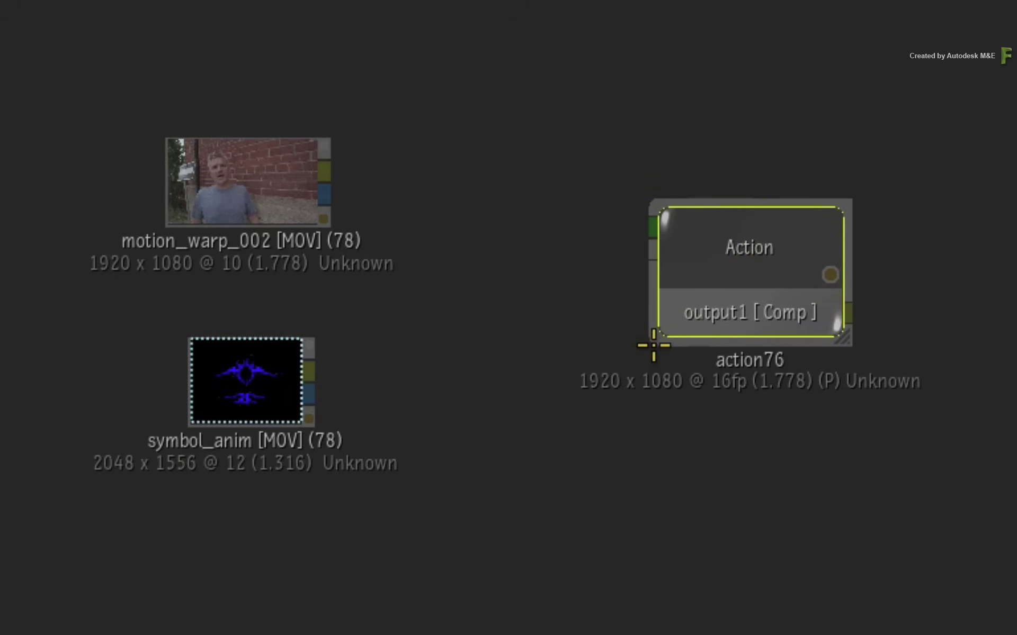
drag(325, 171, 656, 224)
drag(696, 252, 742, 221)
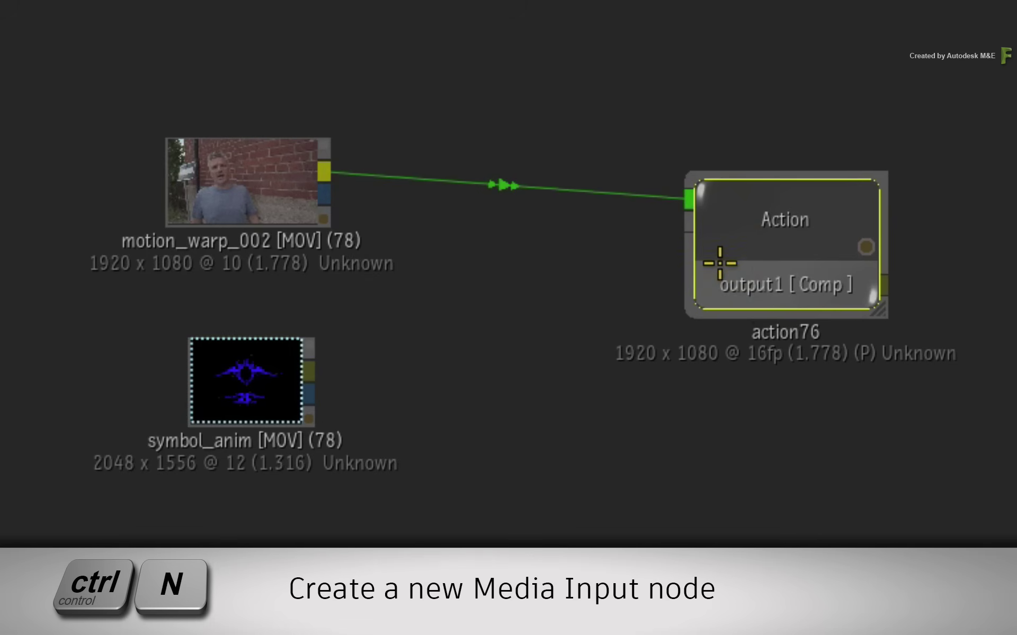
- Create action76's media inputs, wiring motion_warp_002 into media1 and symbol_anim into media2
key(ctrl+n)
drag(638, 346, 523, 307)
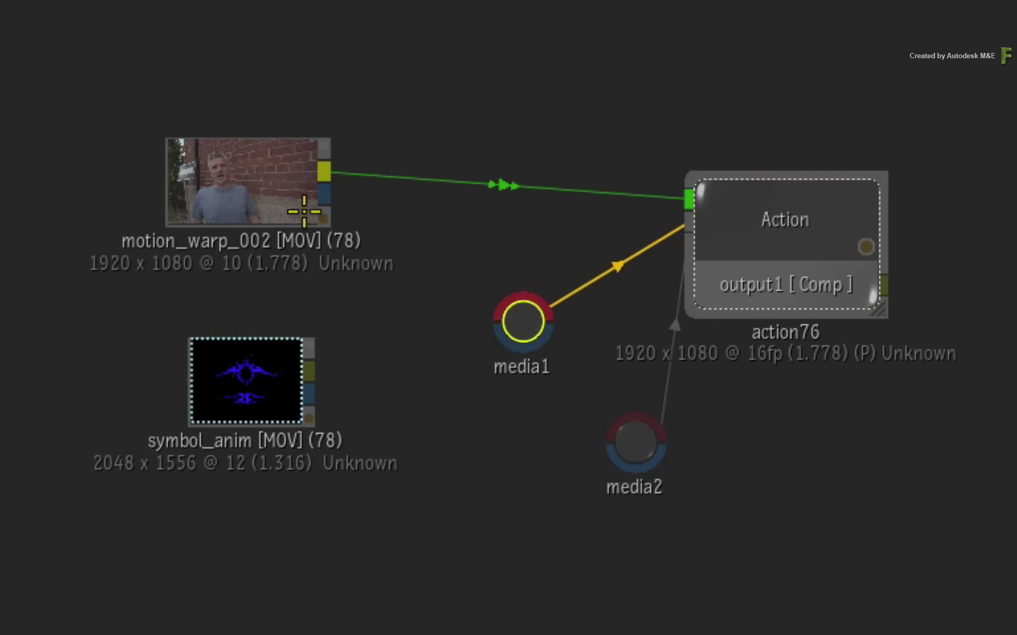
drag(324, 171, 522, 312)
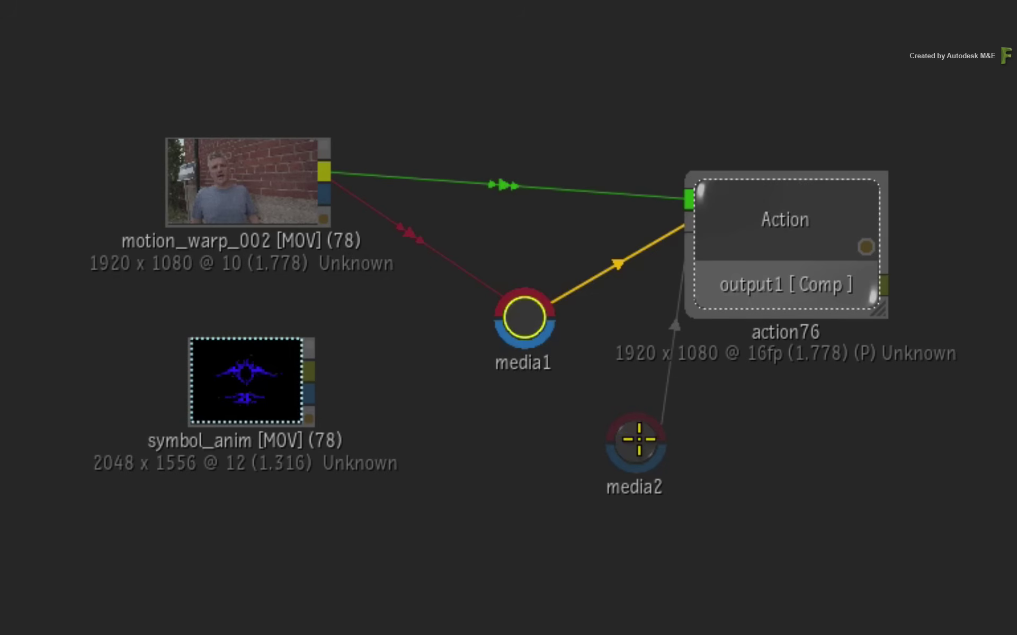
drag(638, 439, 518, 444)
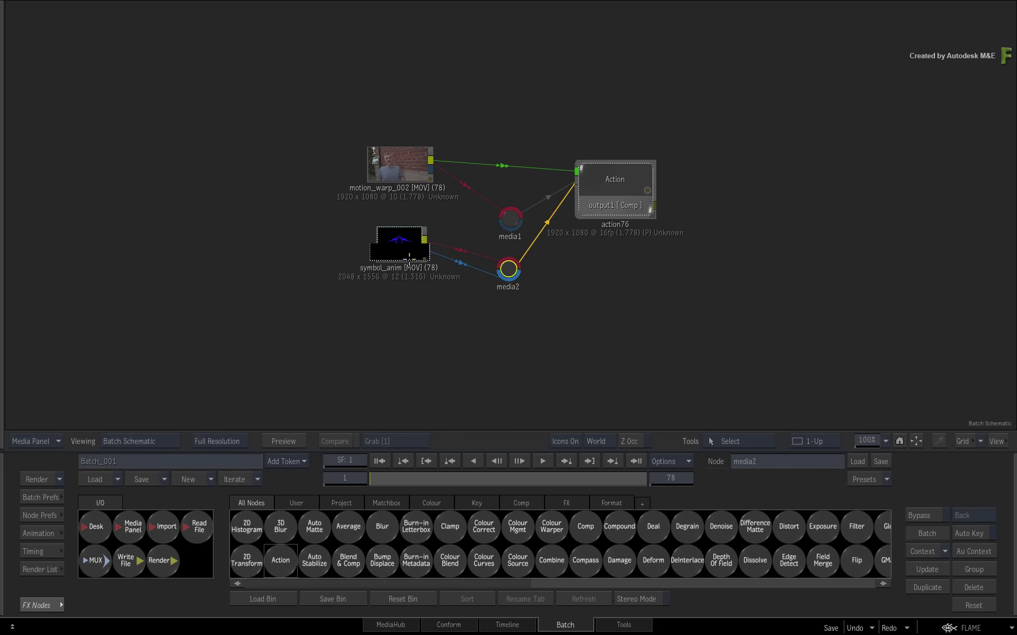
- Show action76 in a 2-Up view with its internal Action schematic
click(623, 181)
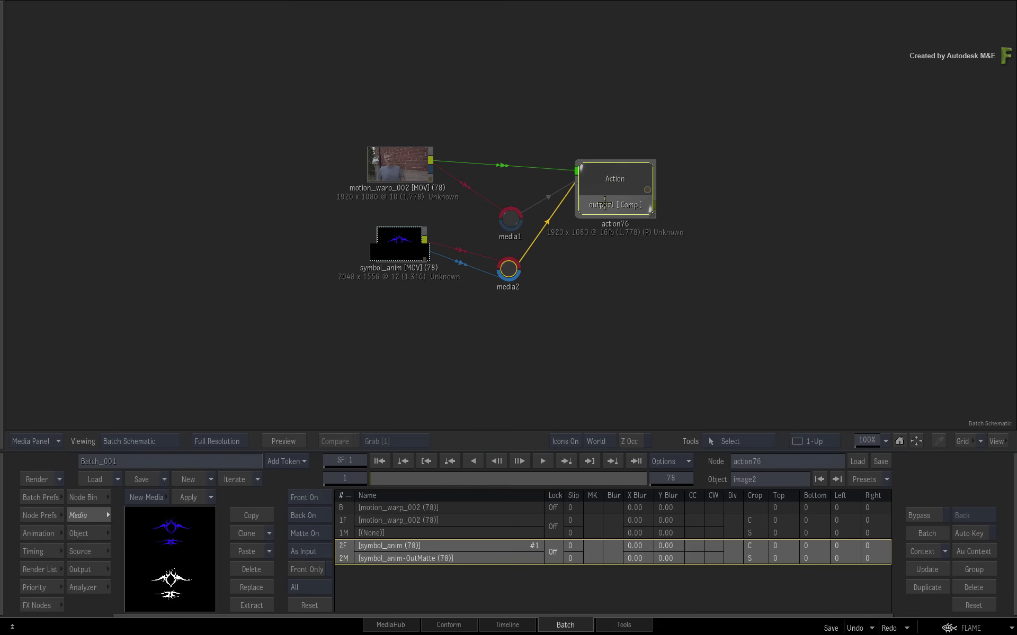
key(alt+2)
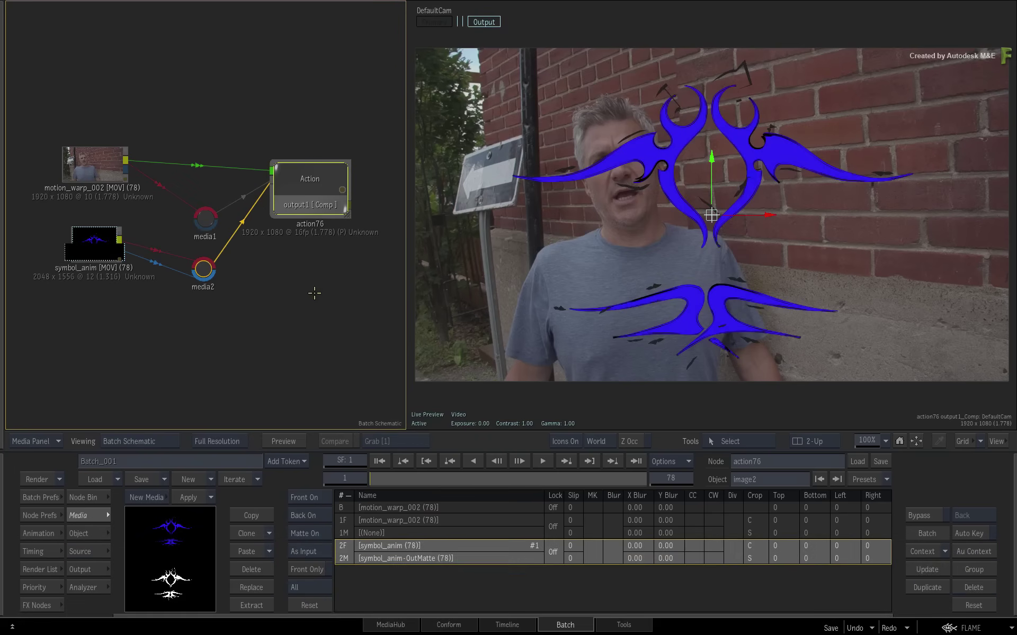
key(F8)
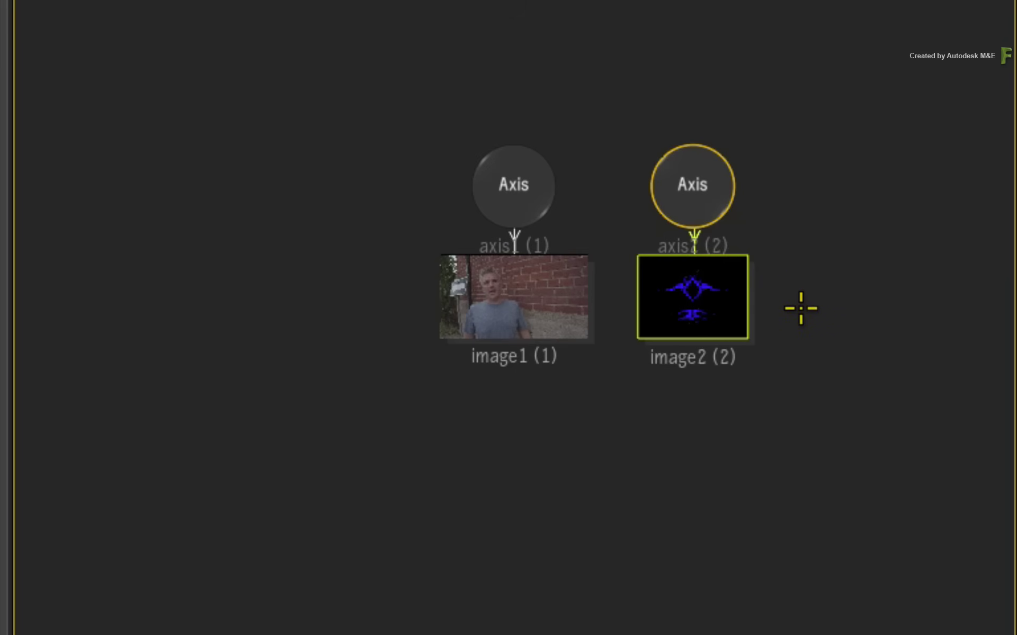
- Delete the logo layer image2 and its axis, keeping only the footage layer image1
click(546, 289)
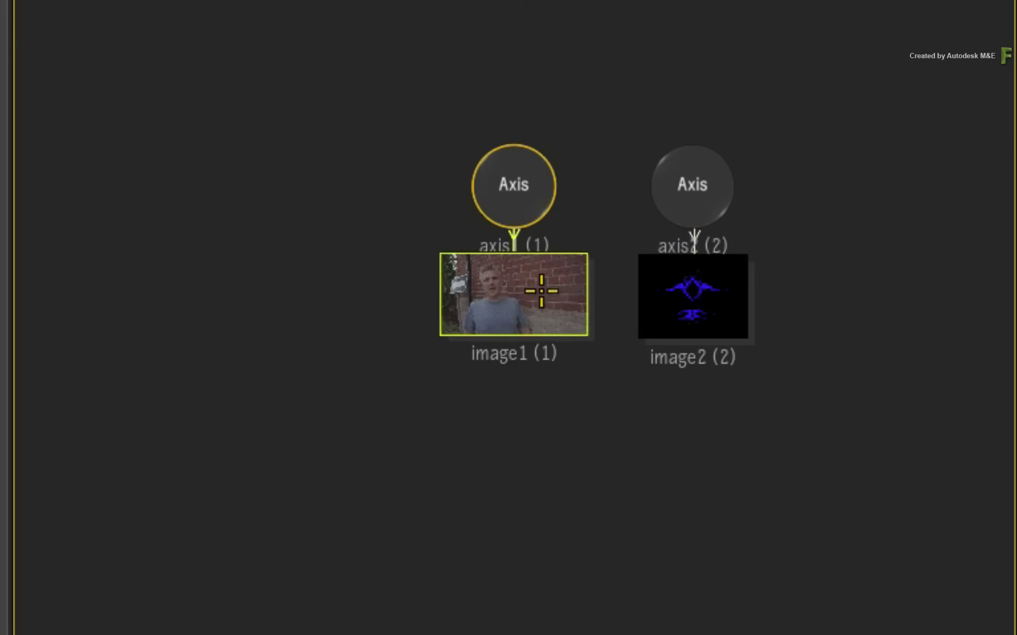
click(647, 303)
click(522, 313)
click(683, 310)
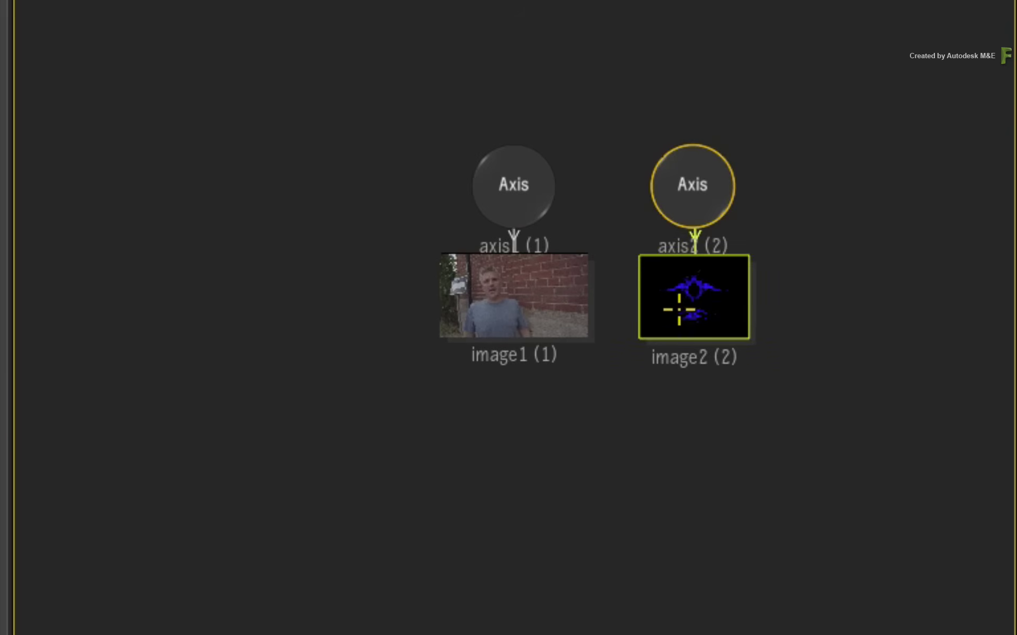
drag(532, 311, 526, 325)
drag(688, 297, 693, 307)
click(544, 299)
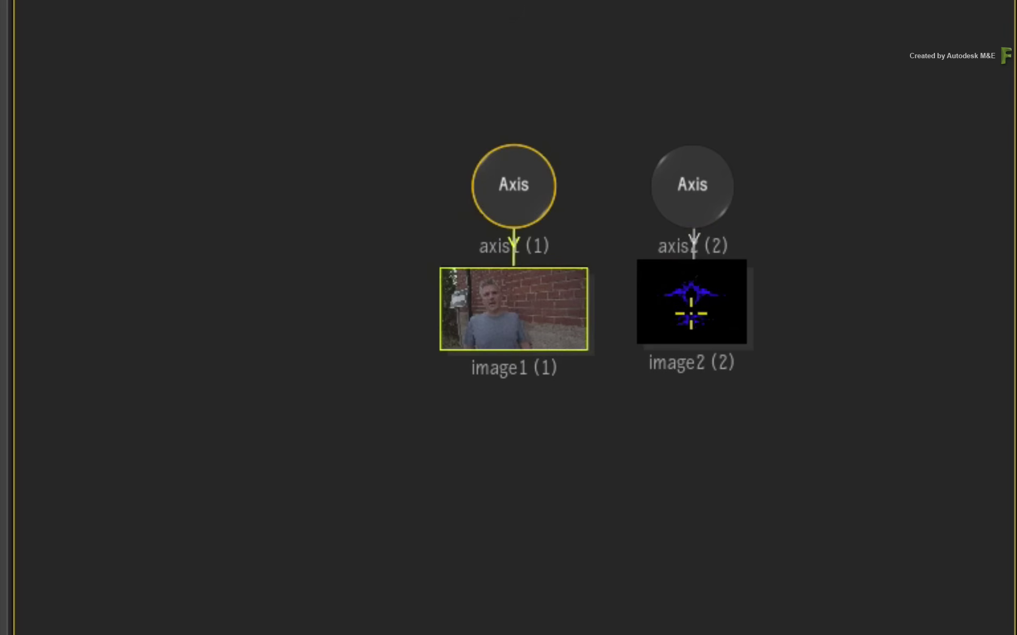
click(688, 306)
click(582, 308)
click(640, 315)
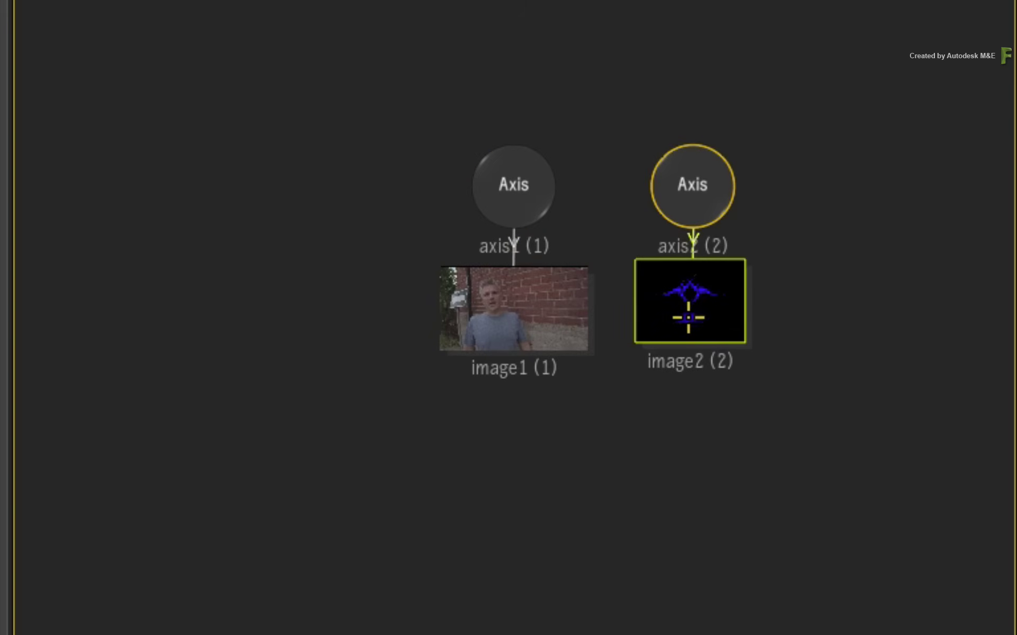
key(Delete)
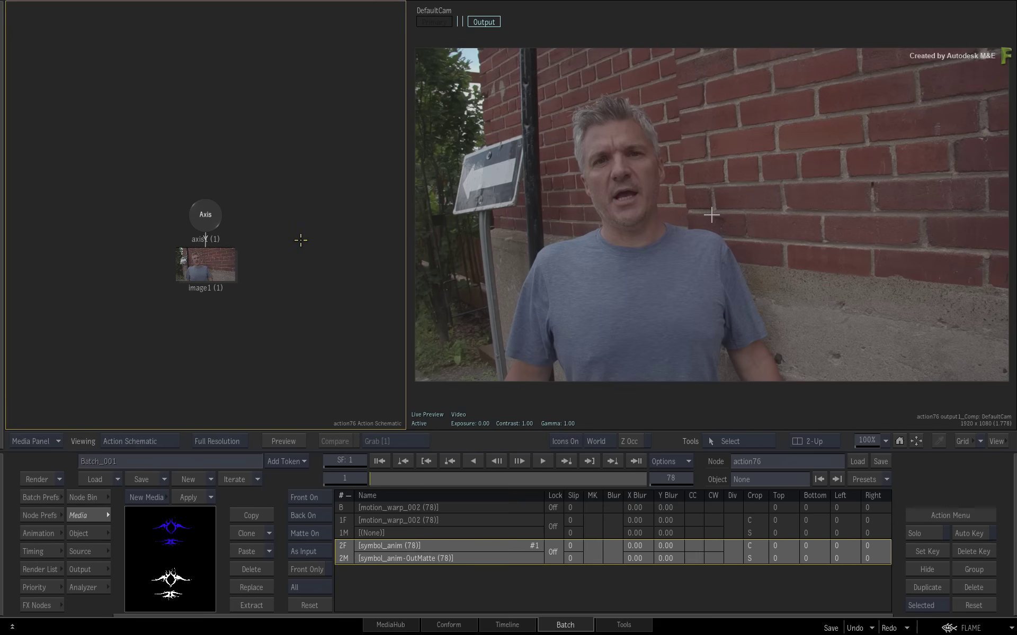
- Add a Motion Vectors Map, motionVectors1, under image1 using motion_warp_002 as media
click(204, 273)
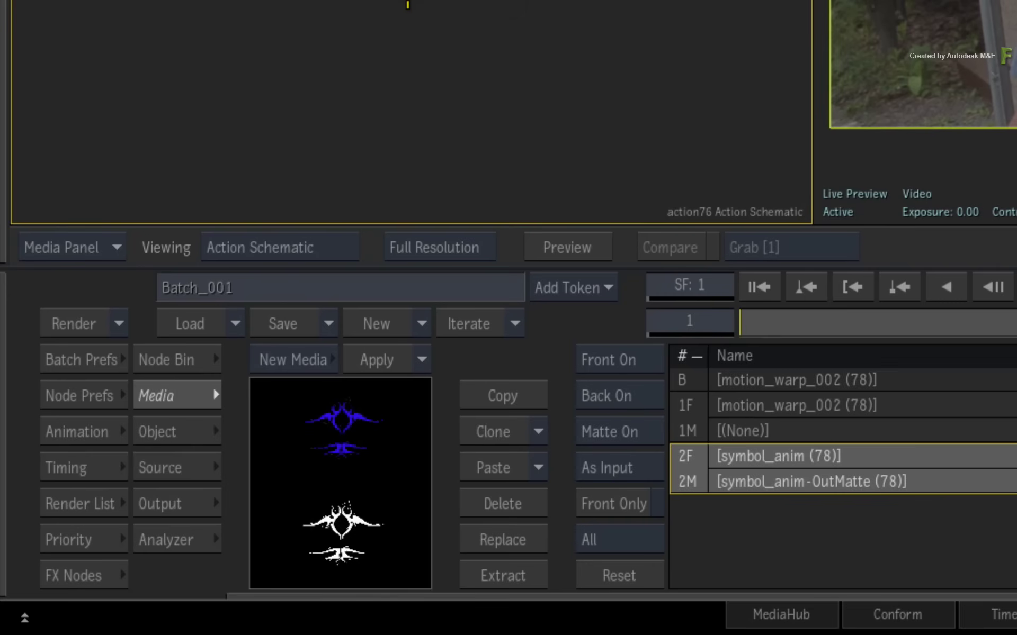
click(168, 358)
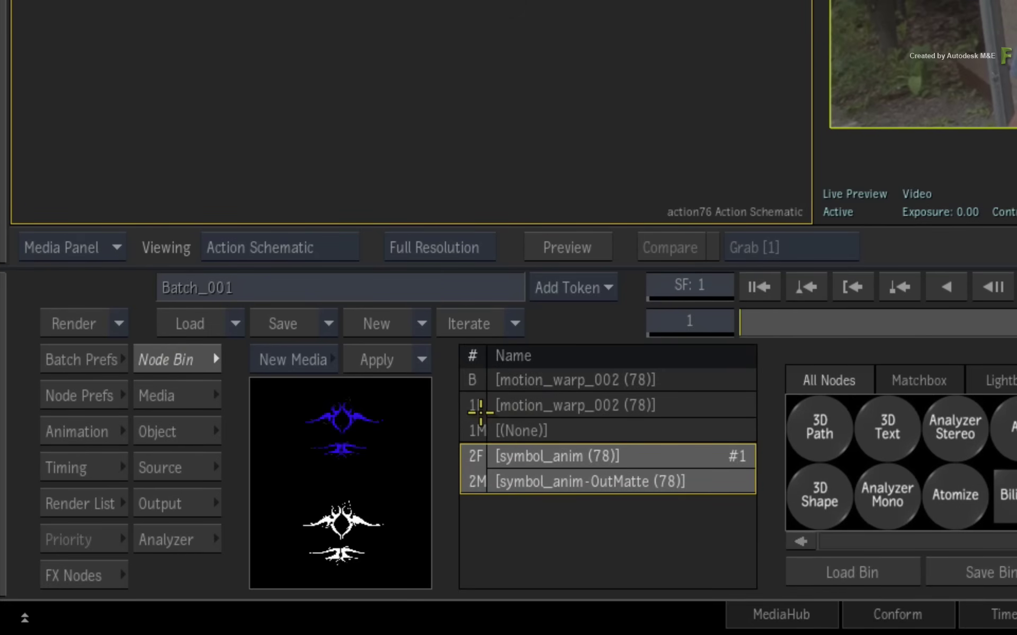
click(481, 417)
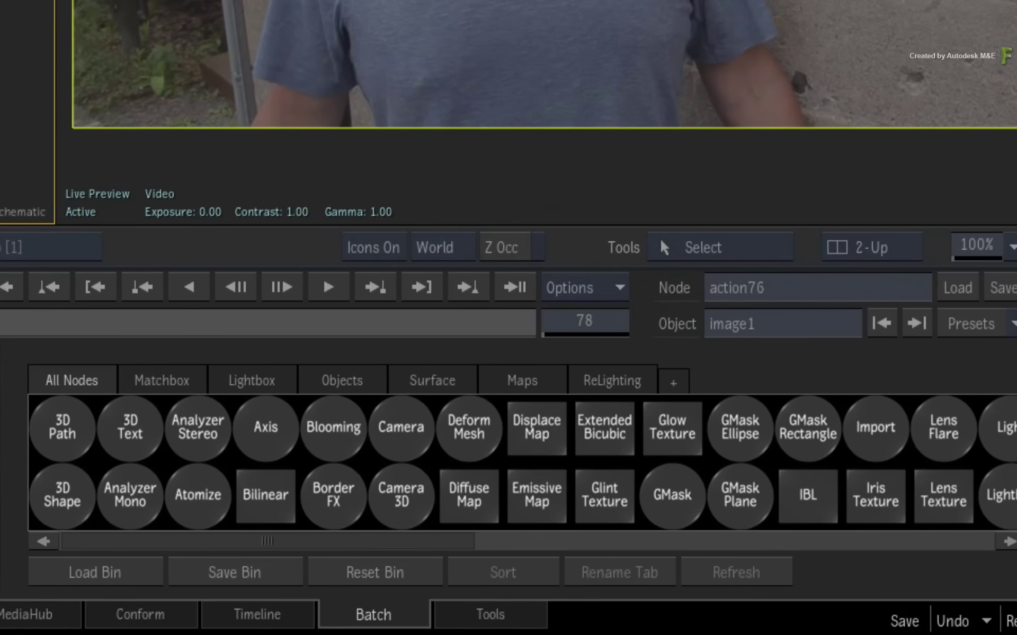
click(506, 385)
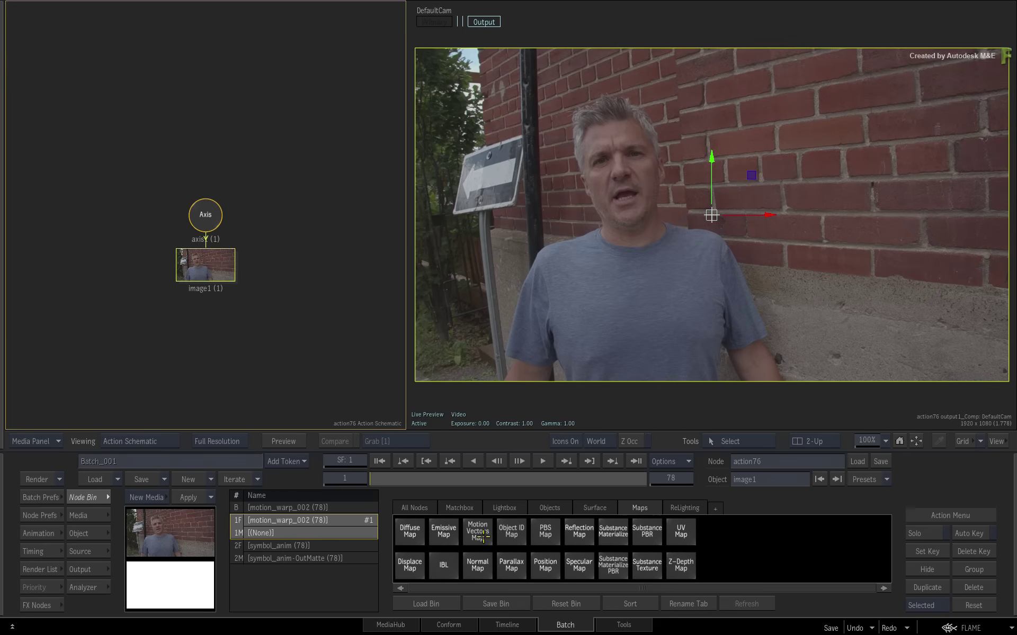
drag(211, 439, 0, 315)
drag(344, 475, 218, 347)
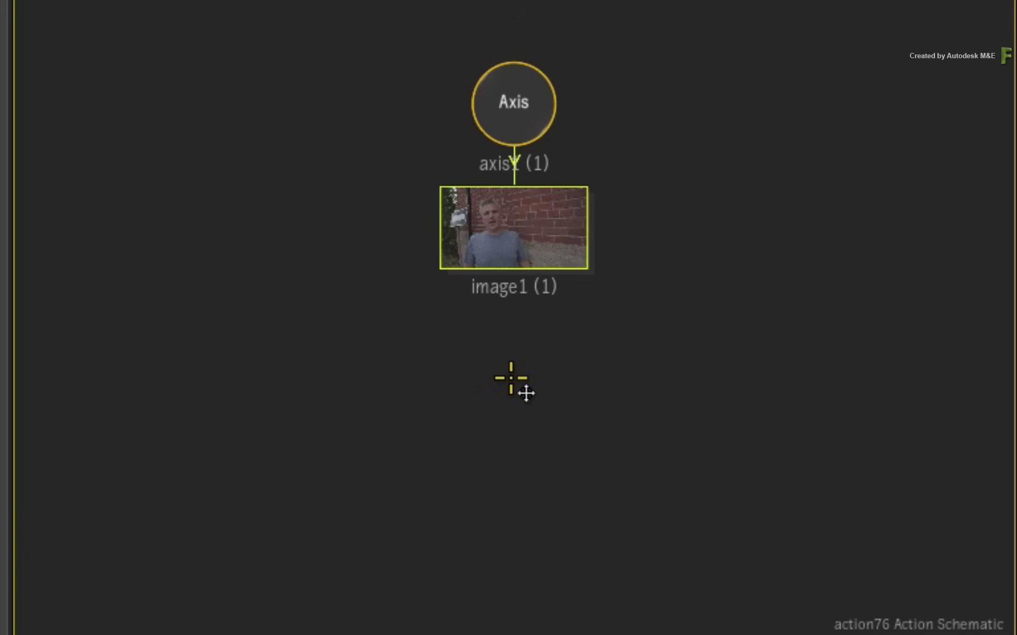
click(204, 322)
click(517, 382)
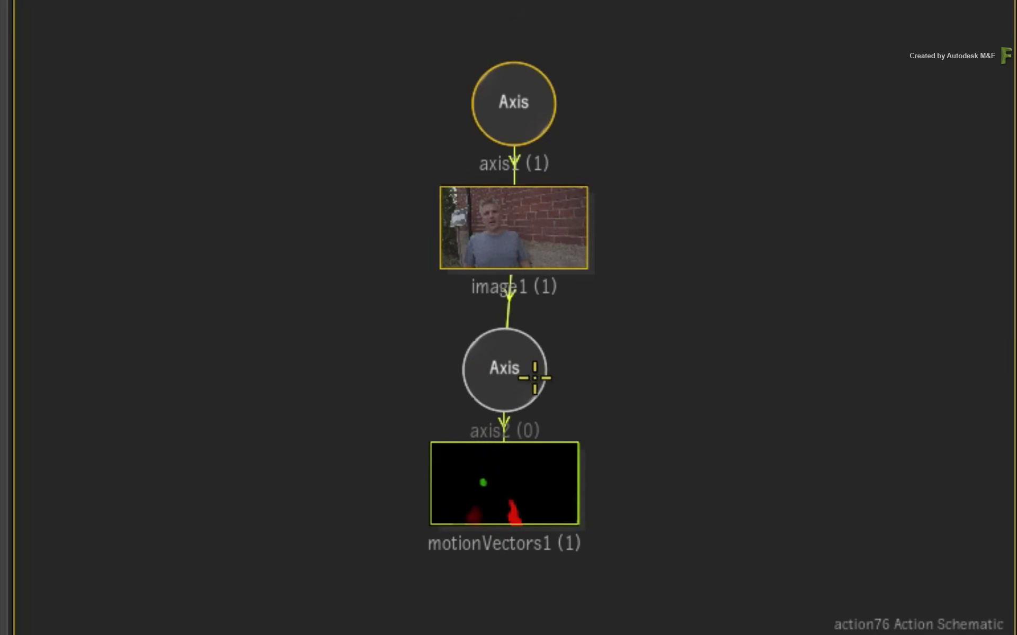
drag(1010, 329, 761, 329)
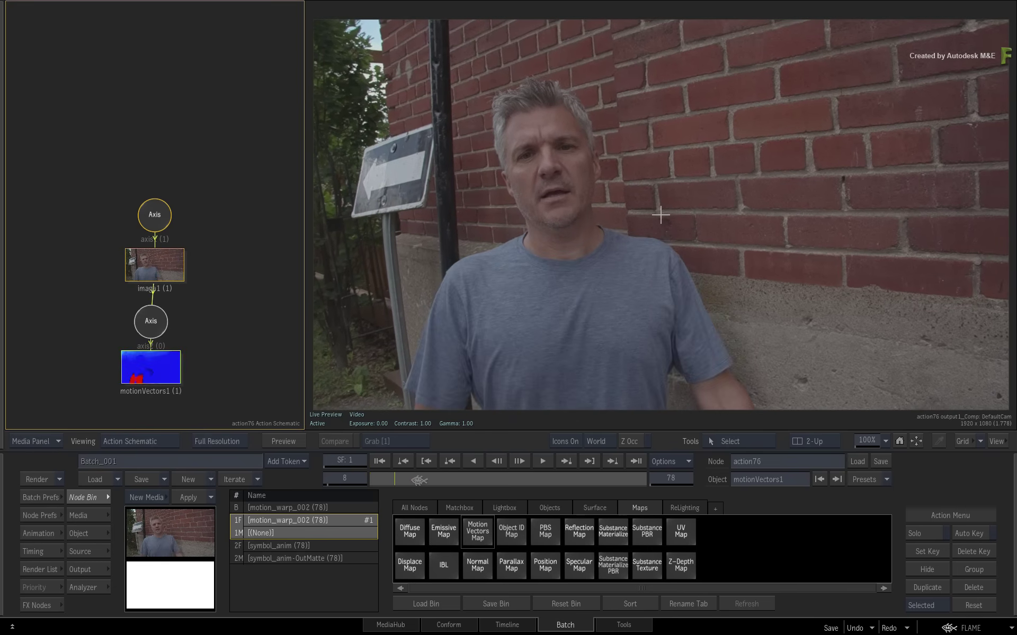
drag(428, 479, 349, 473)
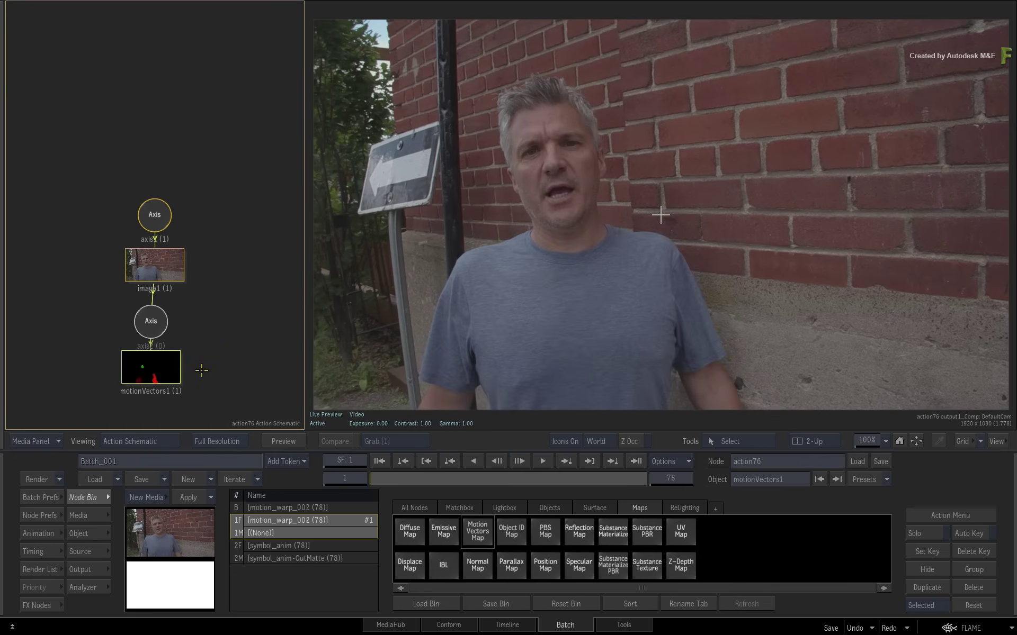
- Cache motionVectors1's analysis for frames 1–78 and play the clip to review the vectors
double_click(150, 367)
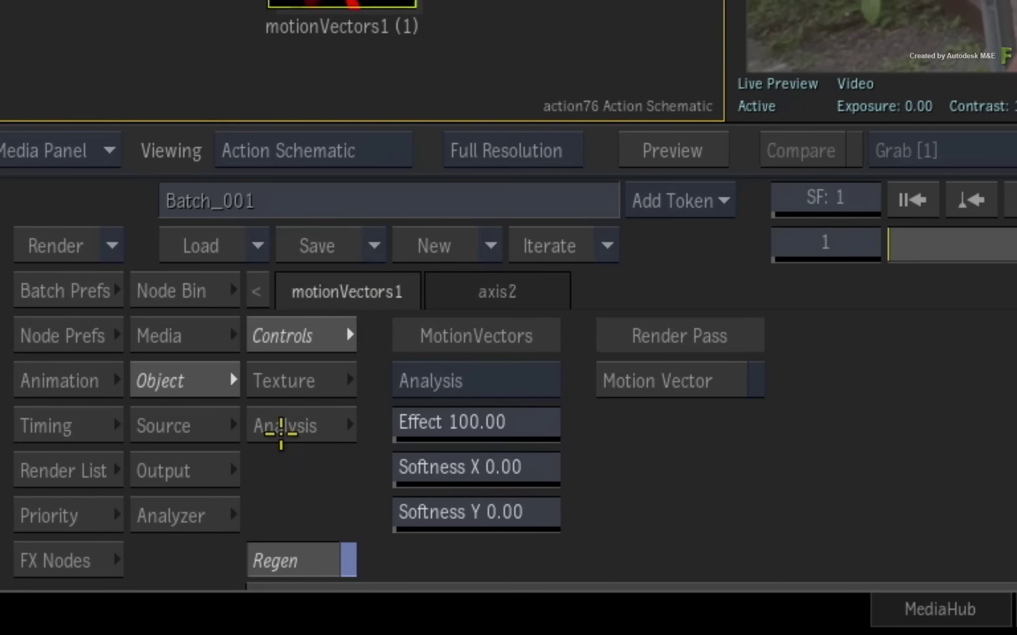
click(128, 553)
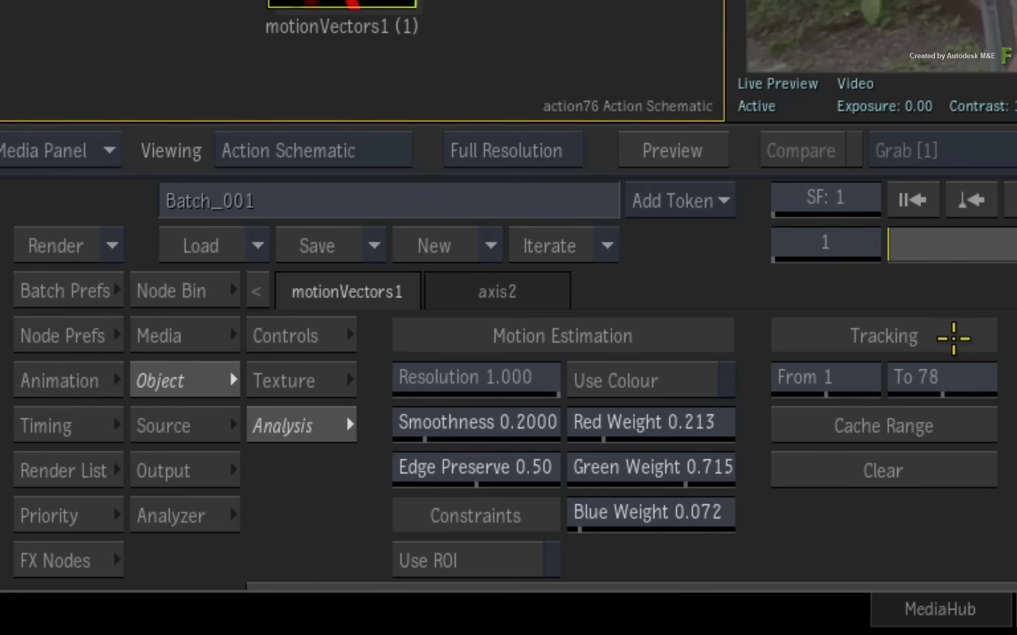
click(968, 424)
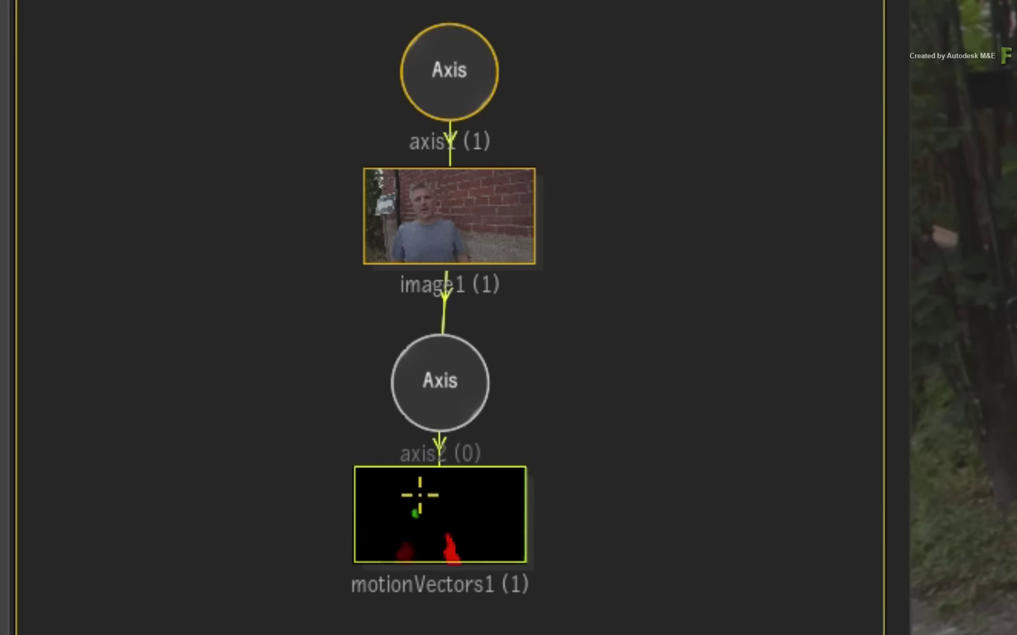
drag(420, 488, 445, 517)
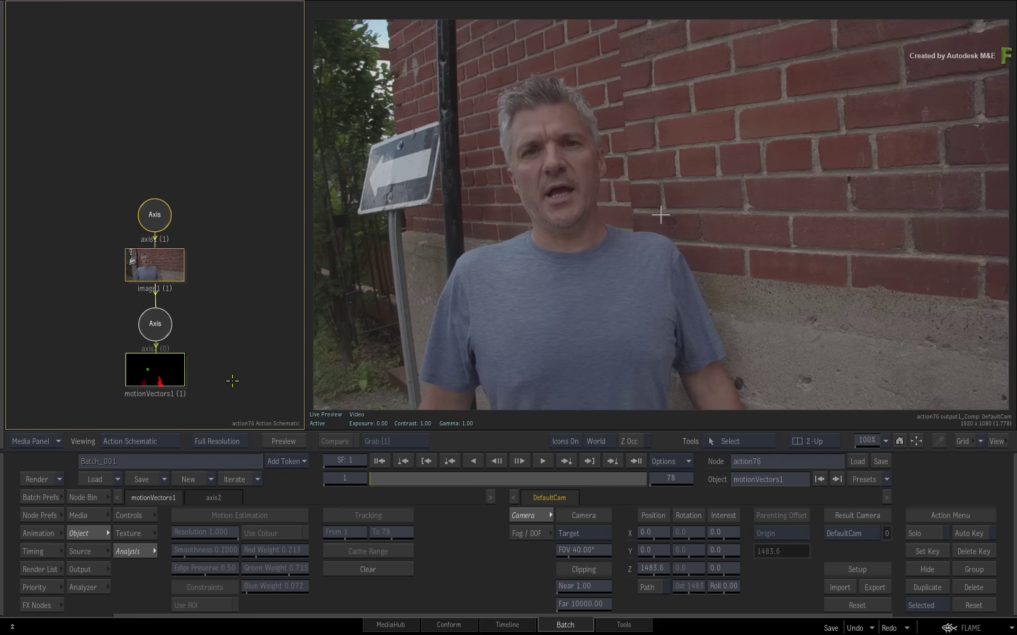
key(space)
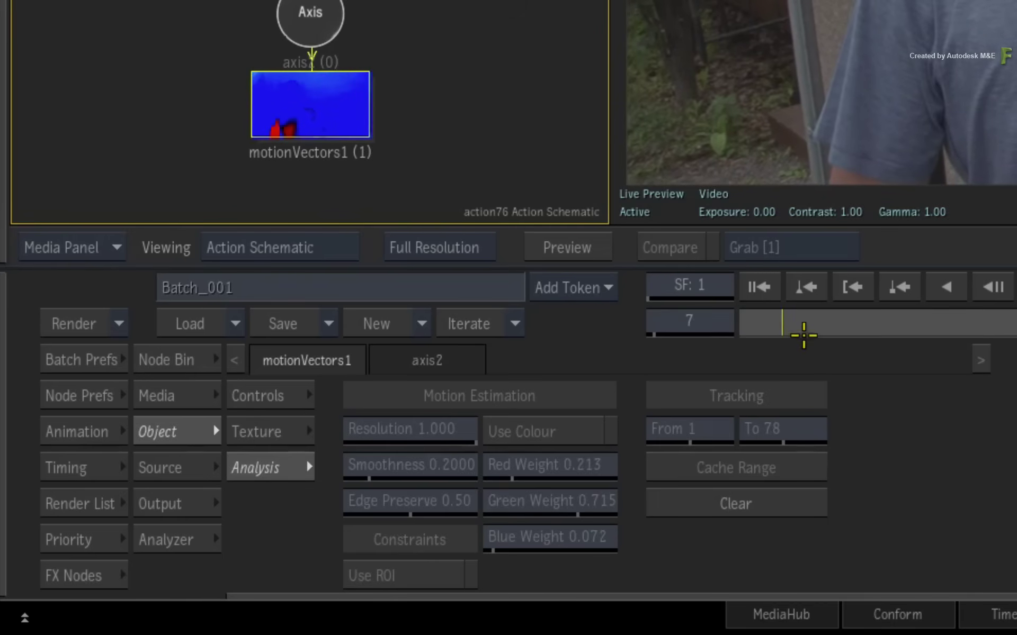
- At frame 1, add projector2 to action76 projecting the symbol_anim clip and its matte
click(758, 287)
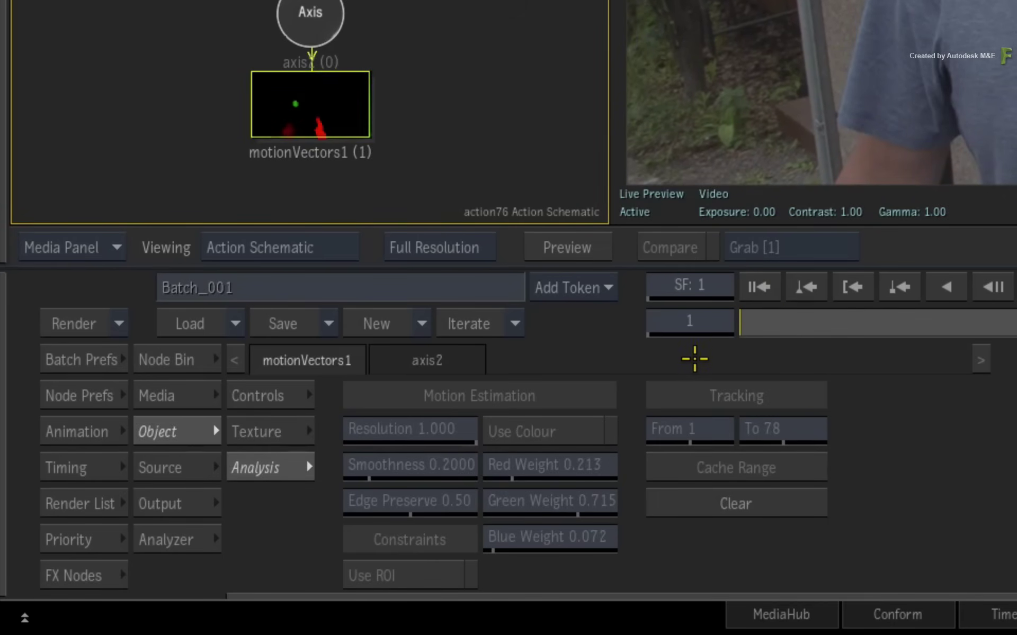
click(209, 366)
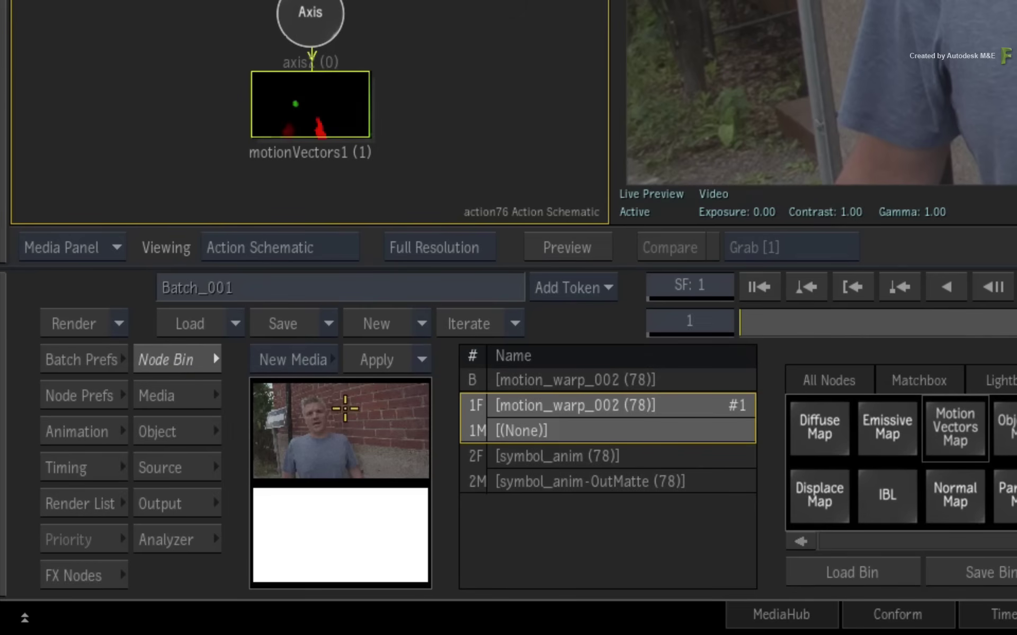
click(470, 474)
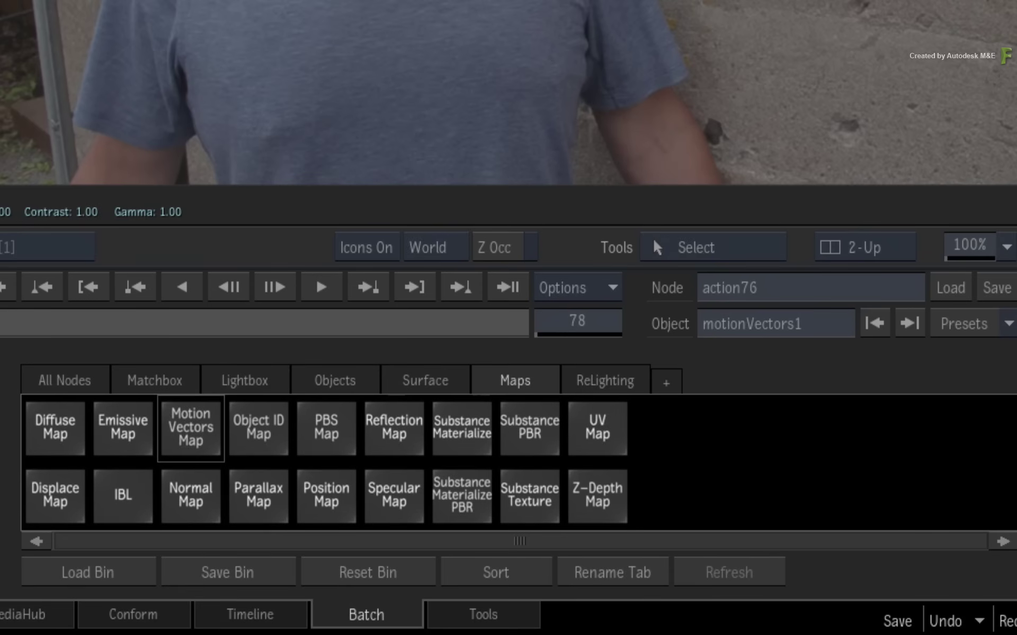
click(99, 381)
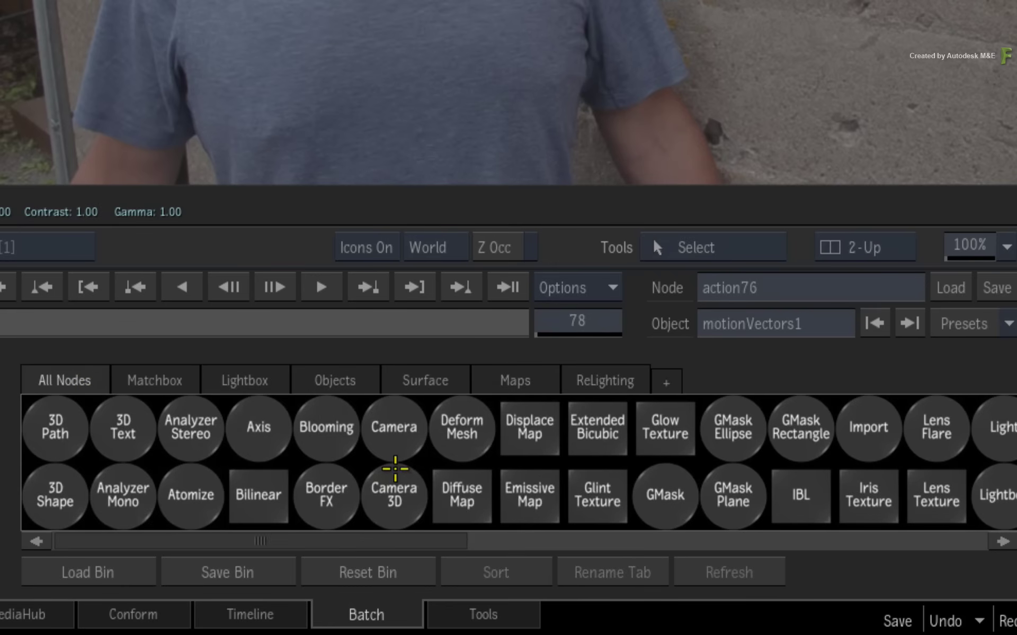
scroll(395, 468, down, 10)
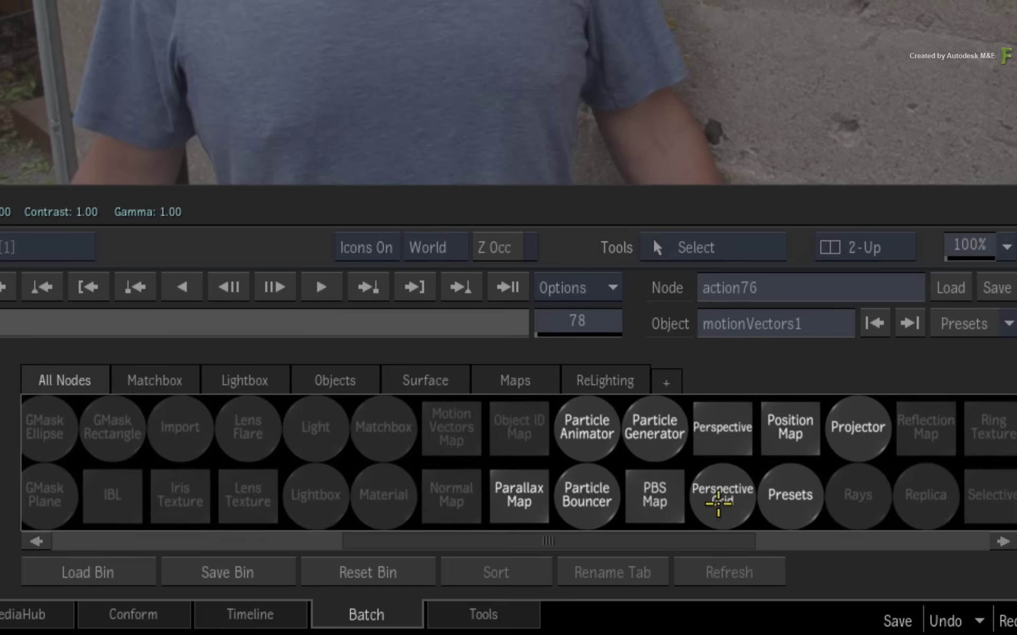
drag(858, 426, 243, 315)
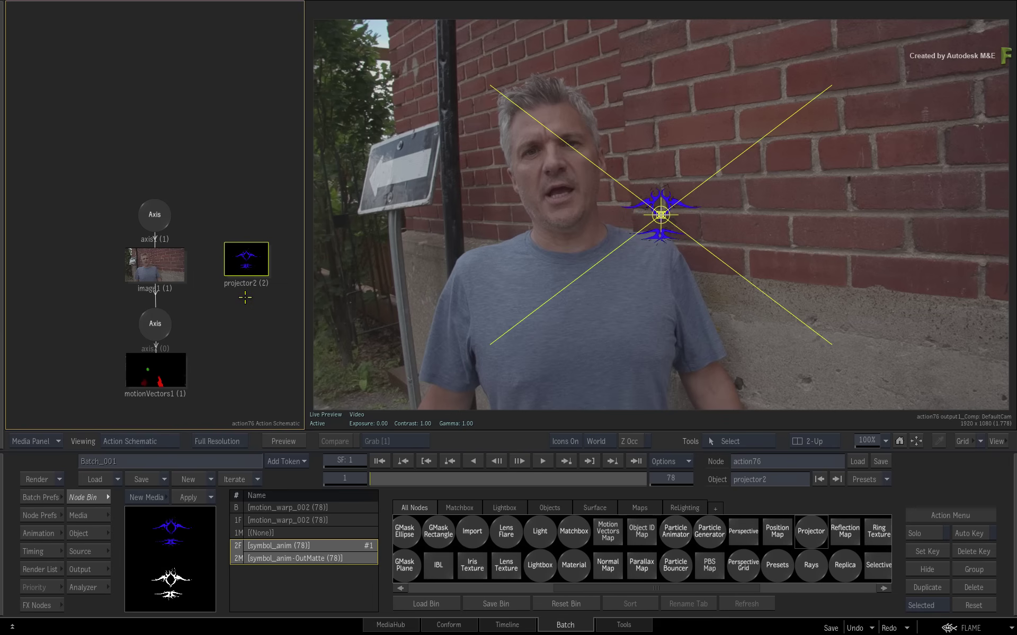
- Set projector2's position to X -230 and Y -283
double_click(246, 259)
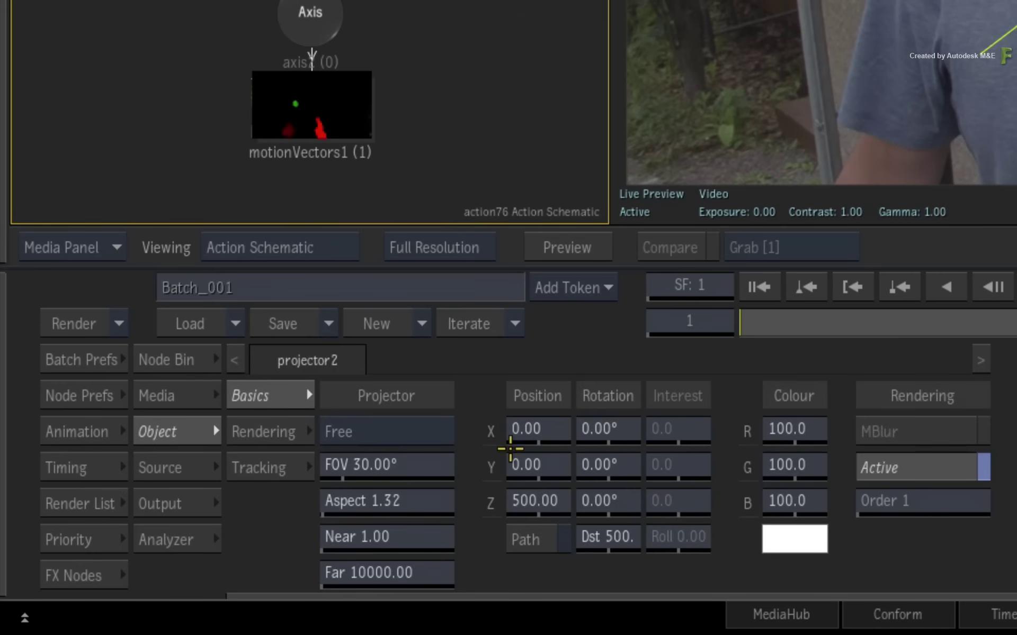
click(536, 429)
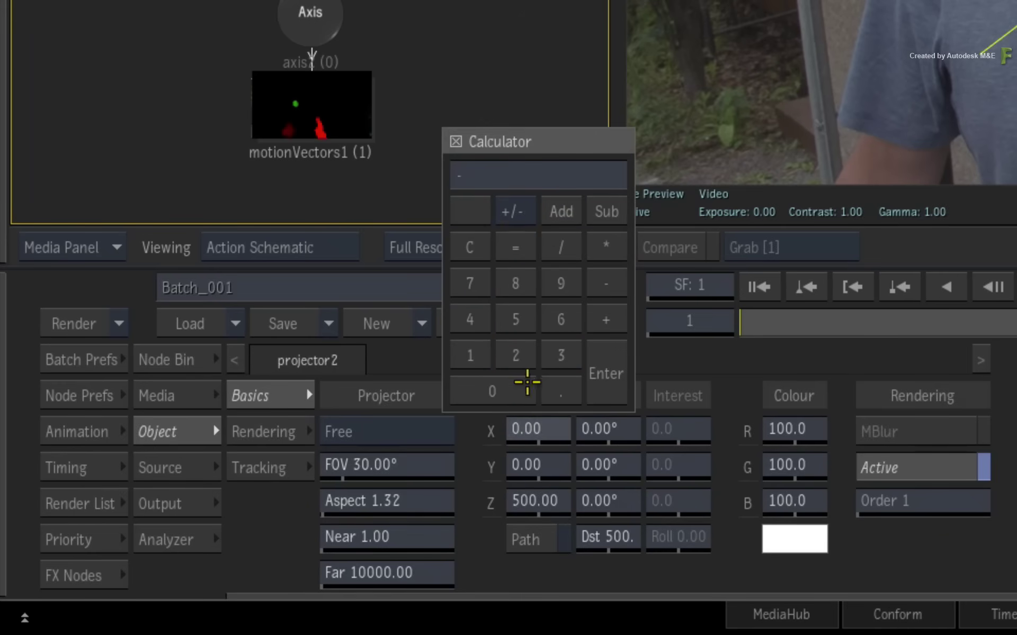
key(minus)
click(516, 352)
click(553, 357)
click(534, 391)
click(603, 379)
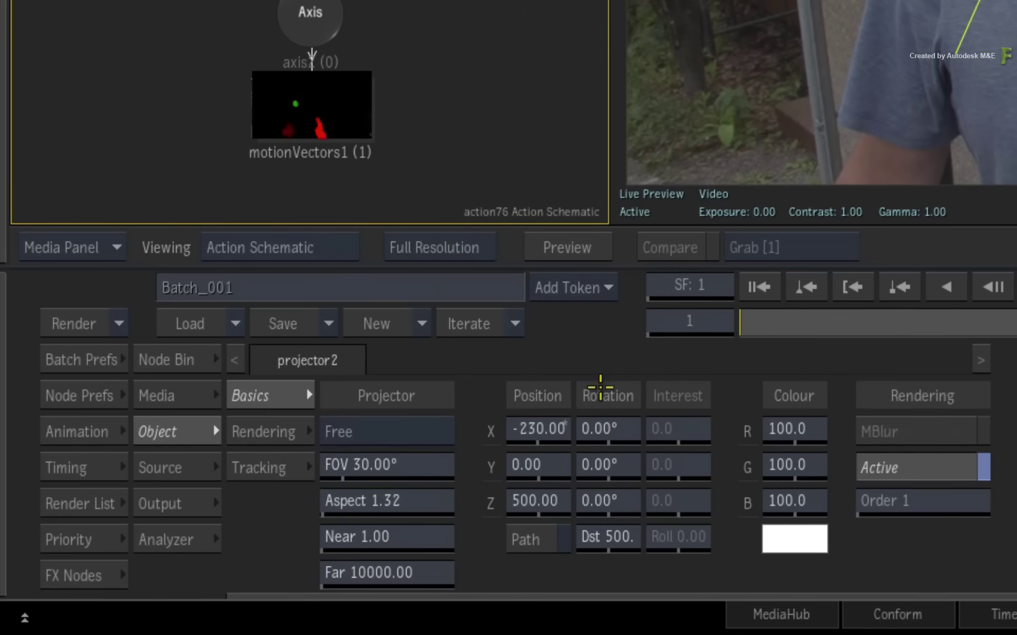
click(532, 466)
key(minus)
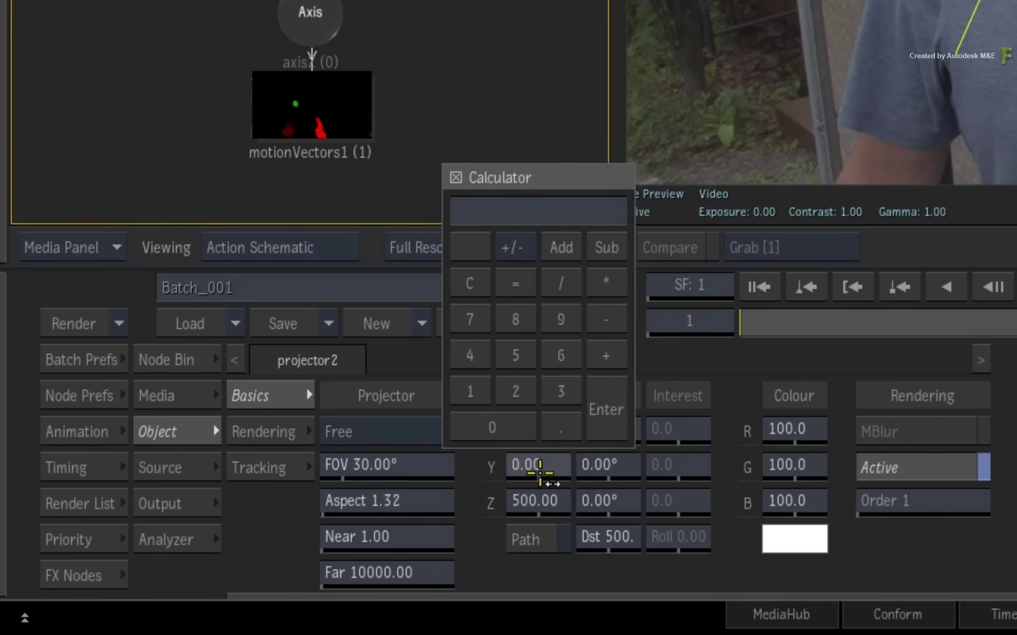
click(516, 390)
click(515, 319)
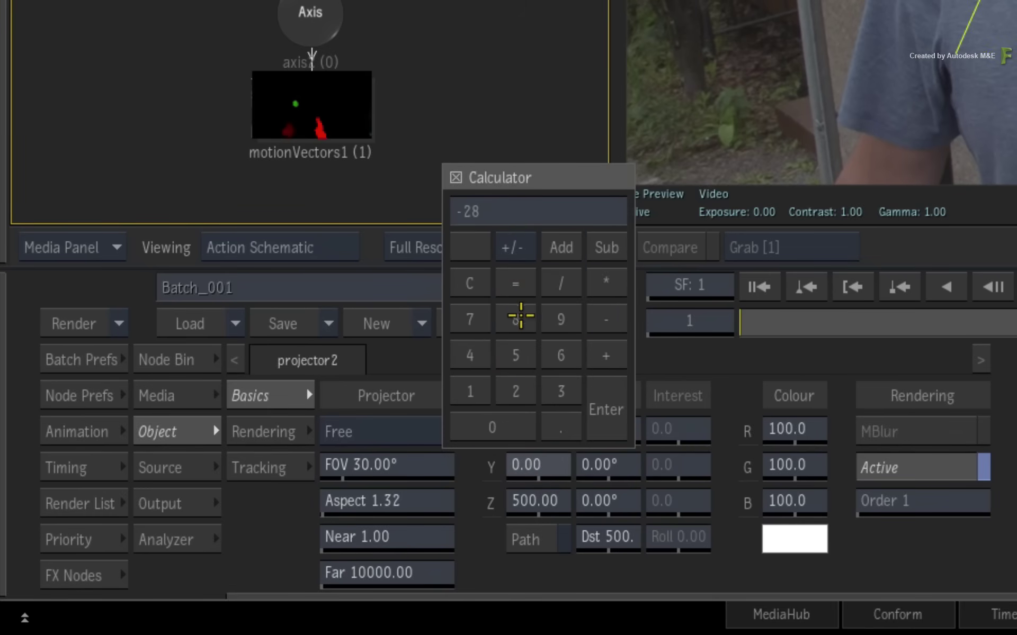
click(560, 391)
click(606, 409)
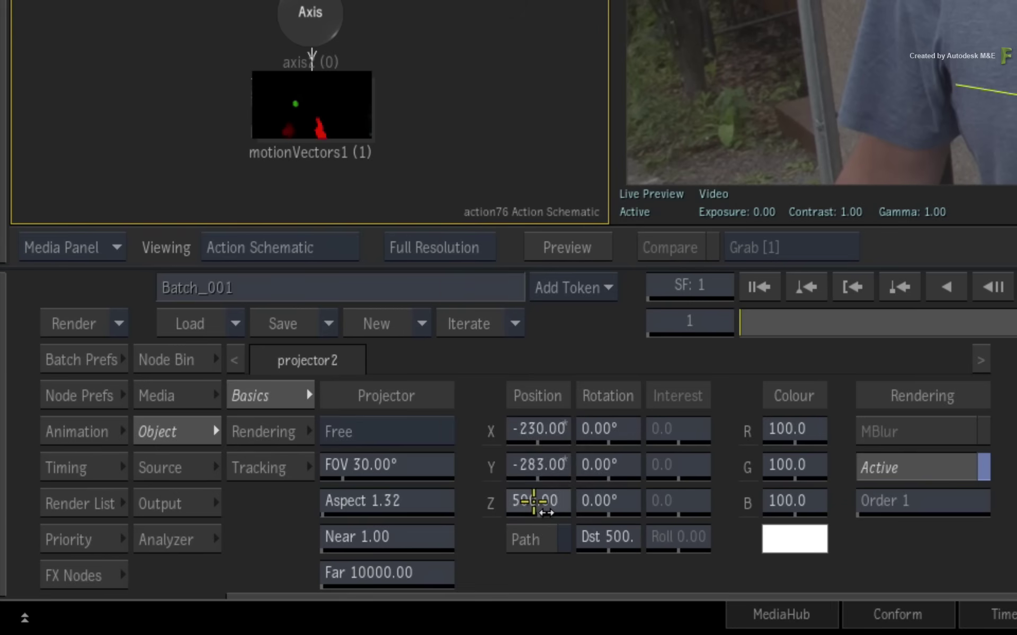
- Set projector2's Z position to 1154, Z rotation to 5° and field of view to 15°
click(538, 507)
click(473, 427)
click(476, 428)
click(515, 392)
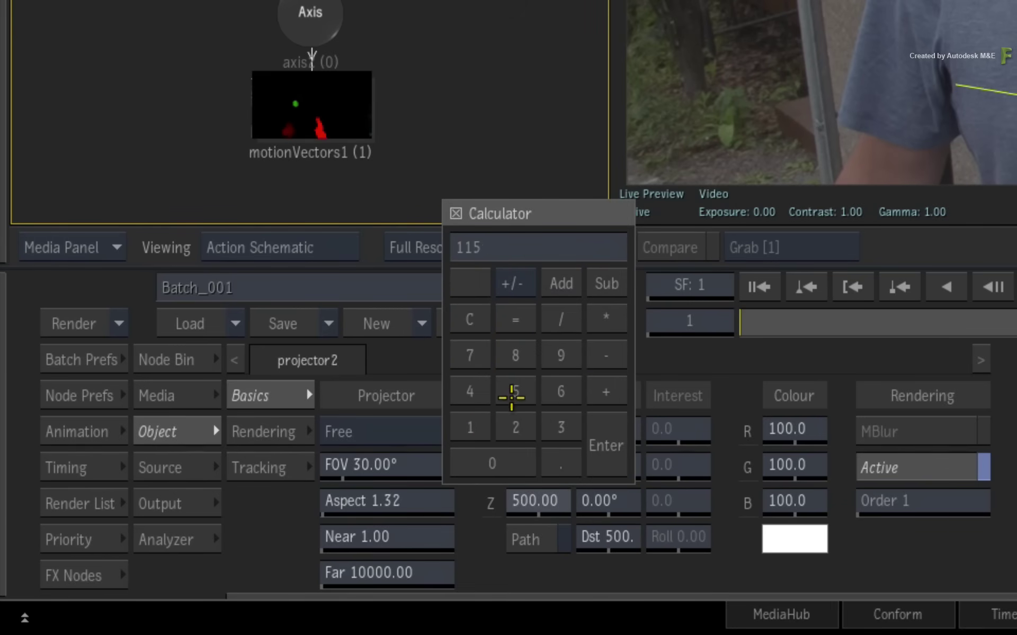
click(470, 392)
click(605, 454)
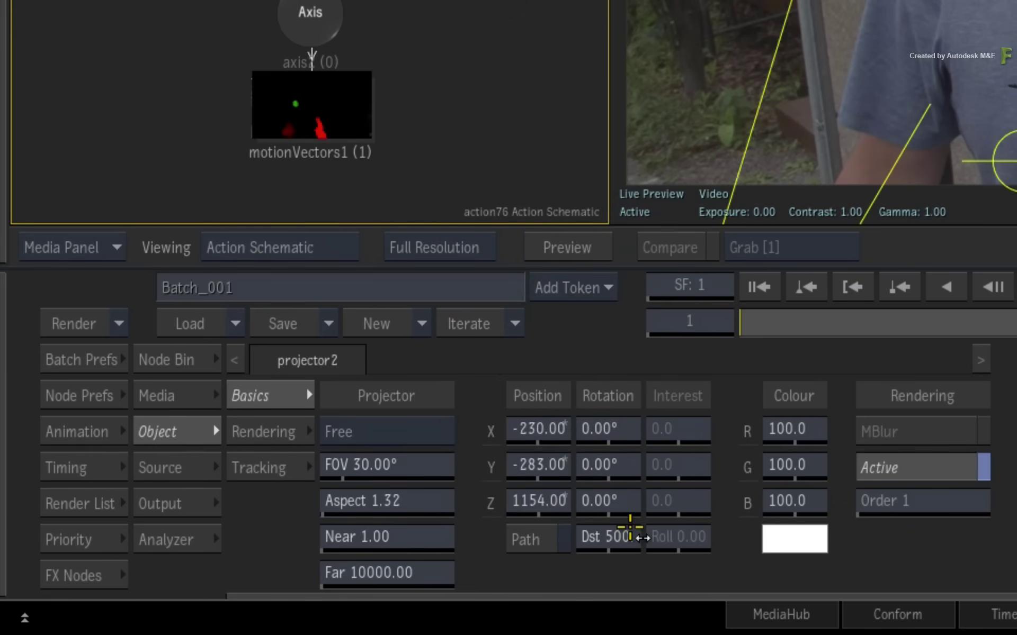
click(613, 500)
click(585, 391)
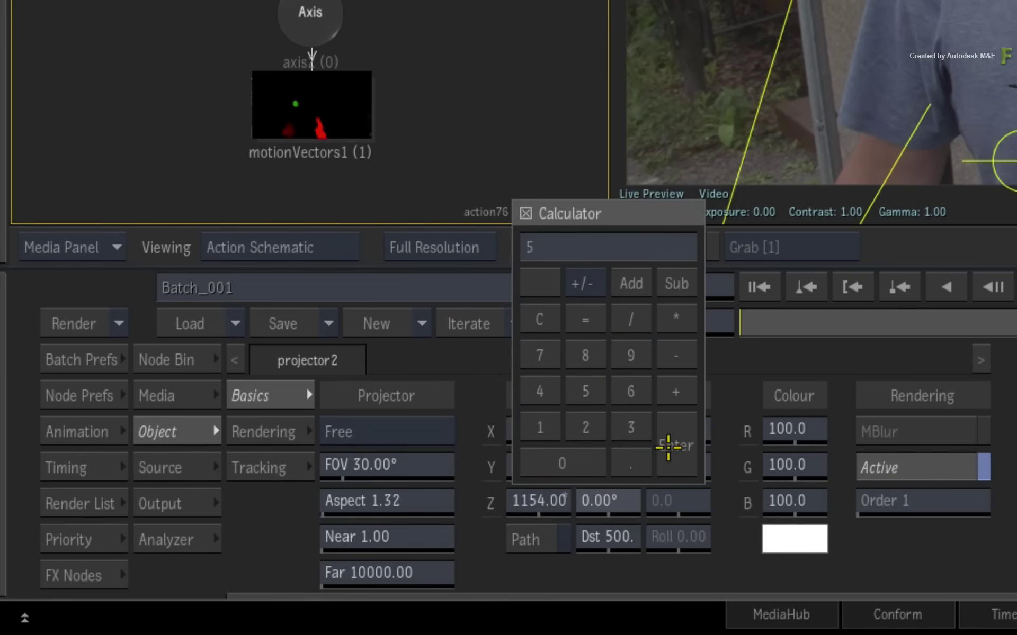
click(665, 444)
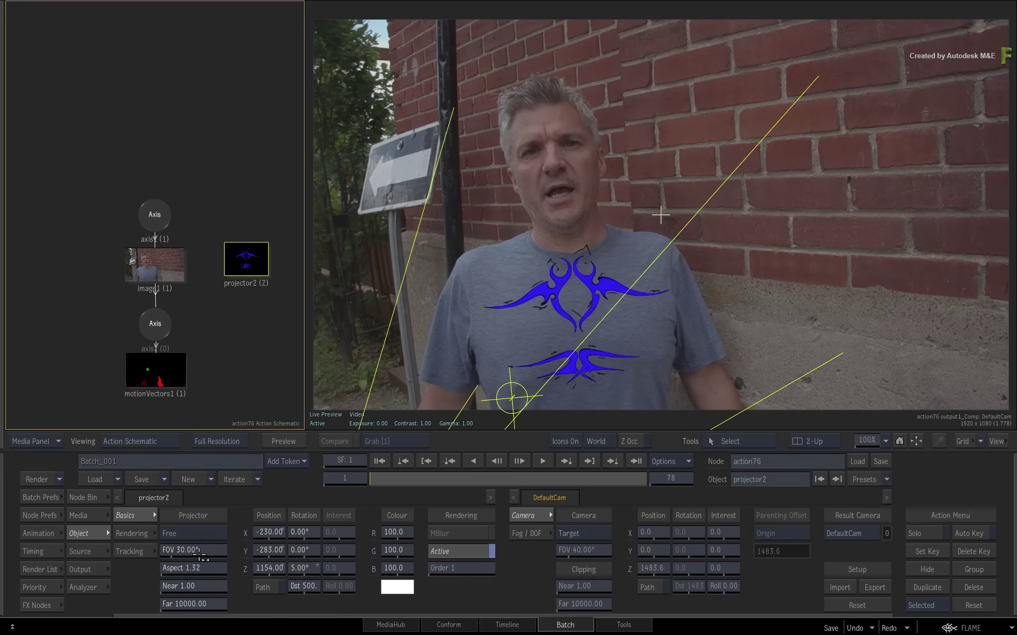
click(205, 551)
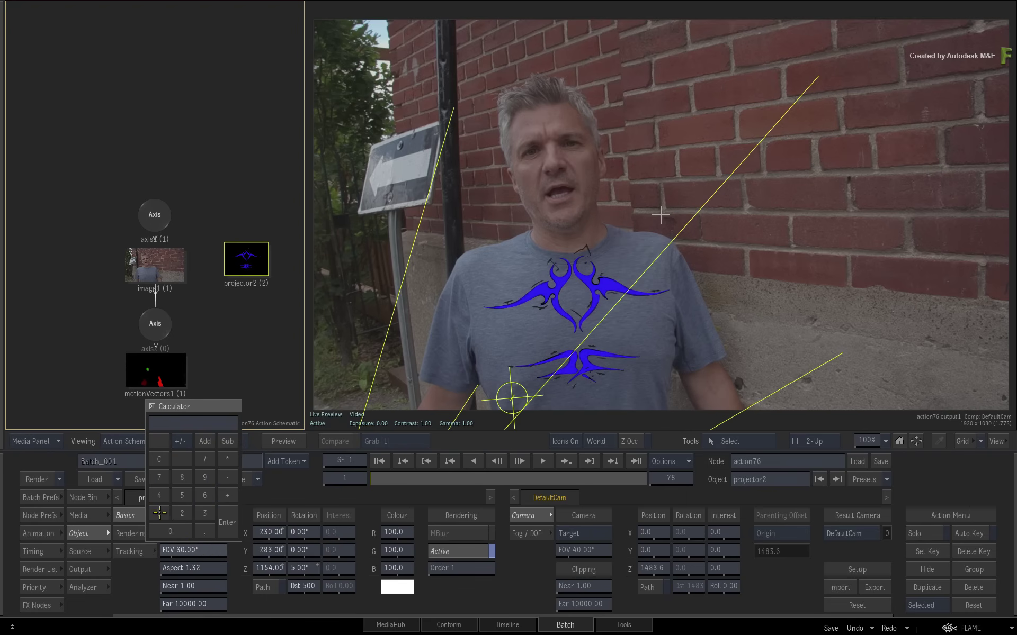
click(233, 522)
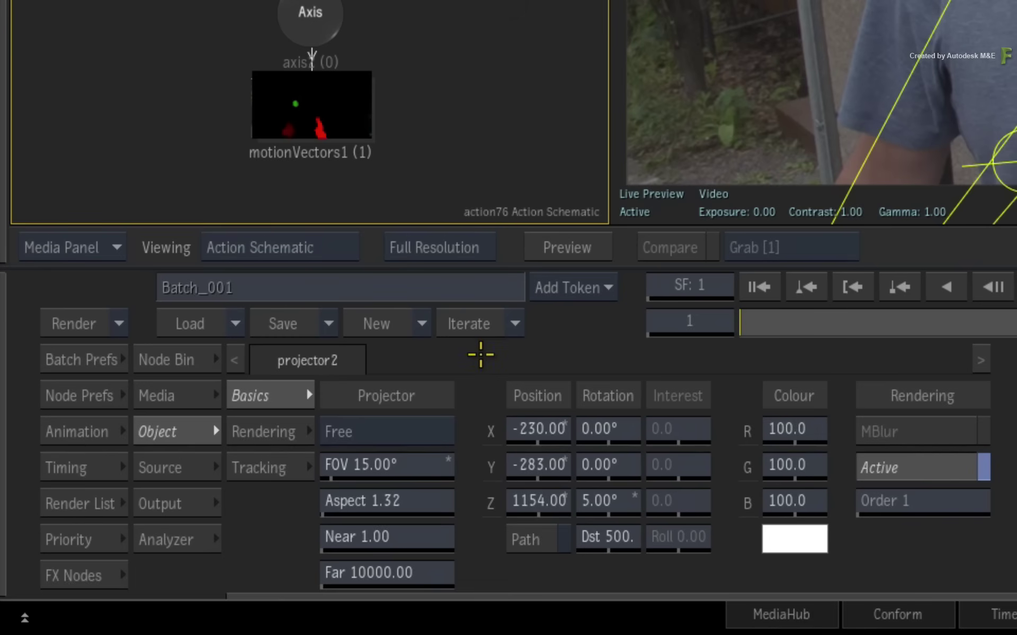
- Set projector2's blending to Multiply at 25% transparency and play the shot to review
click(263, 430)
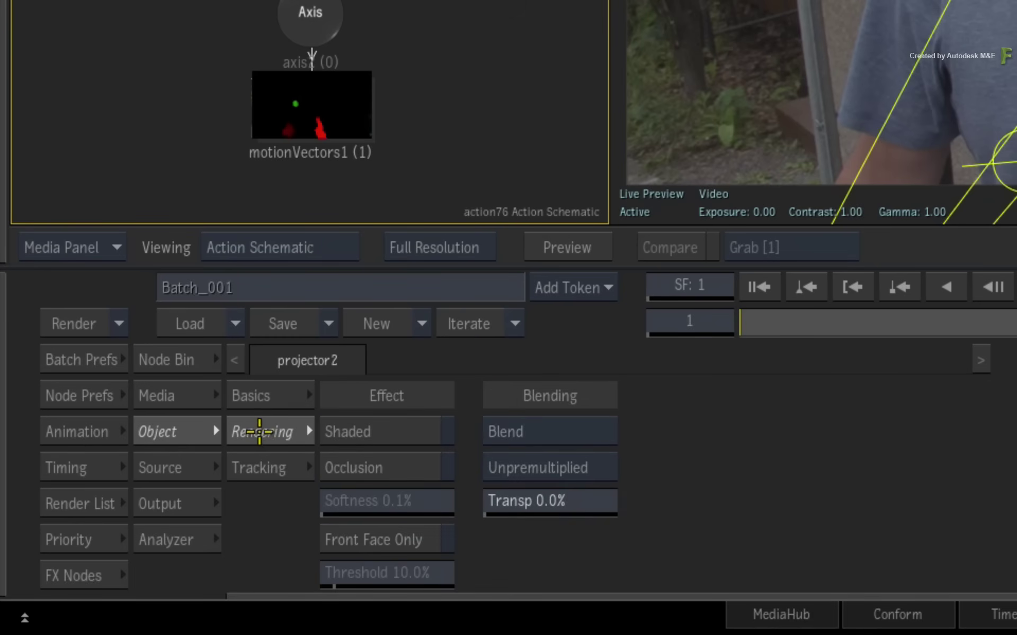
click(594, 431)
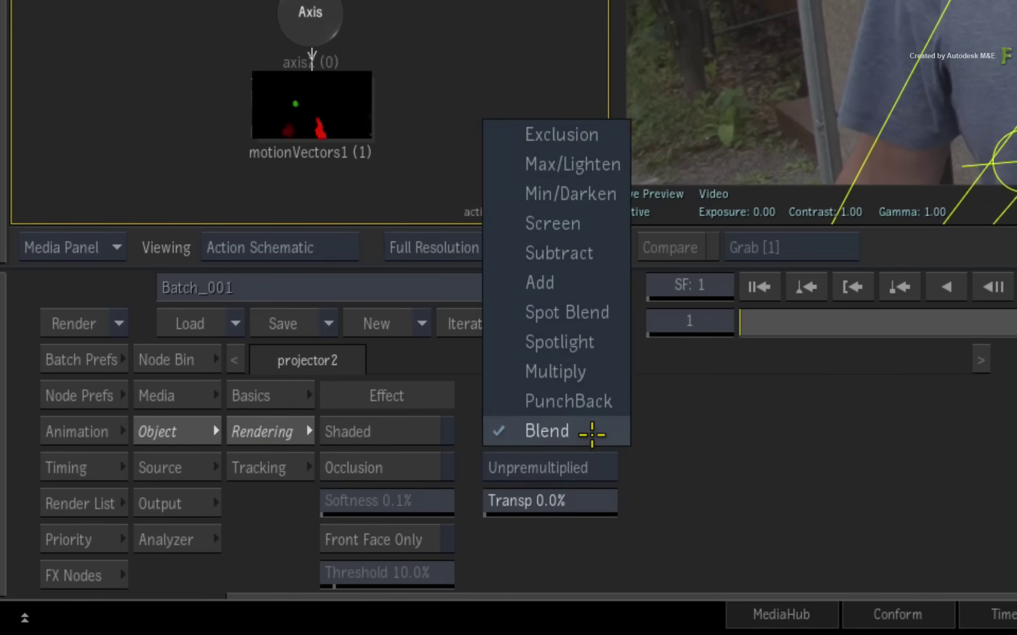
click(602, 366)
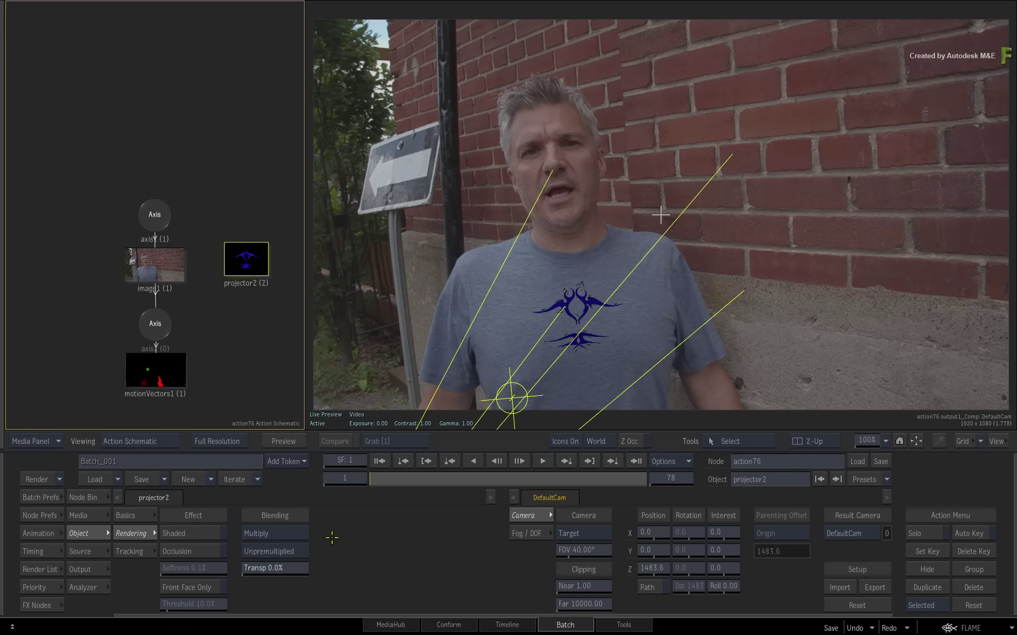
click(286, 567)
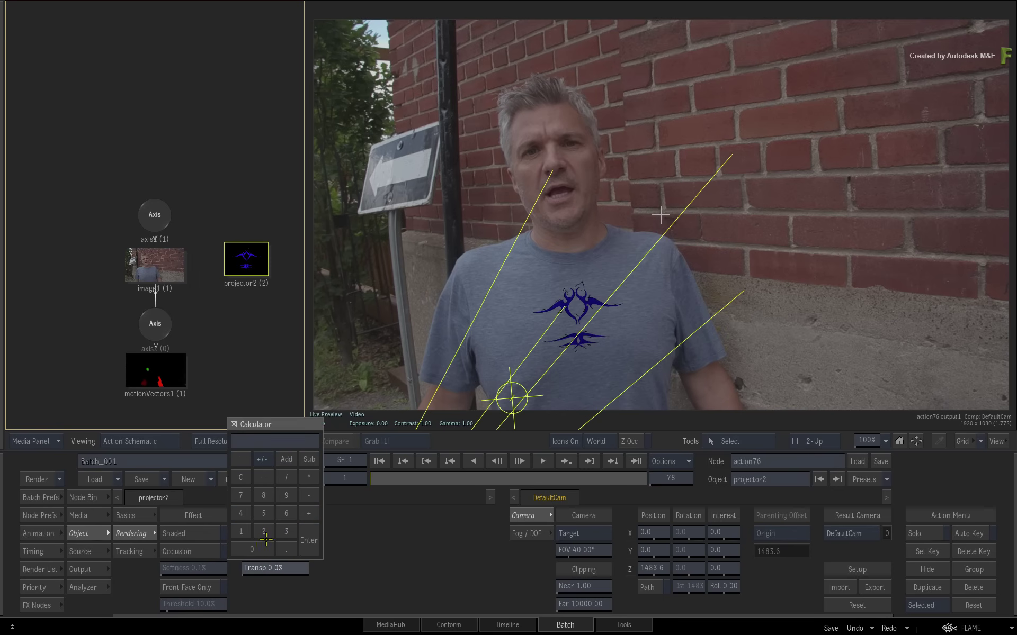
click(310, 546)
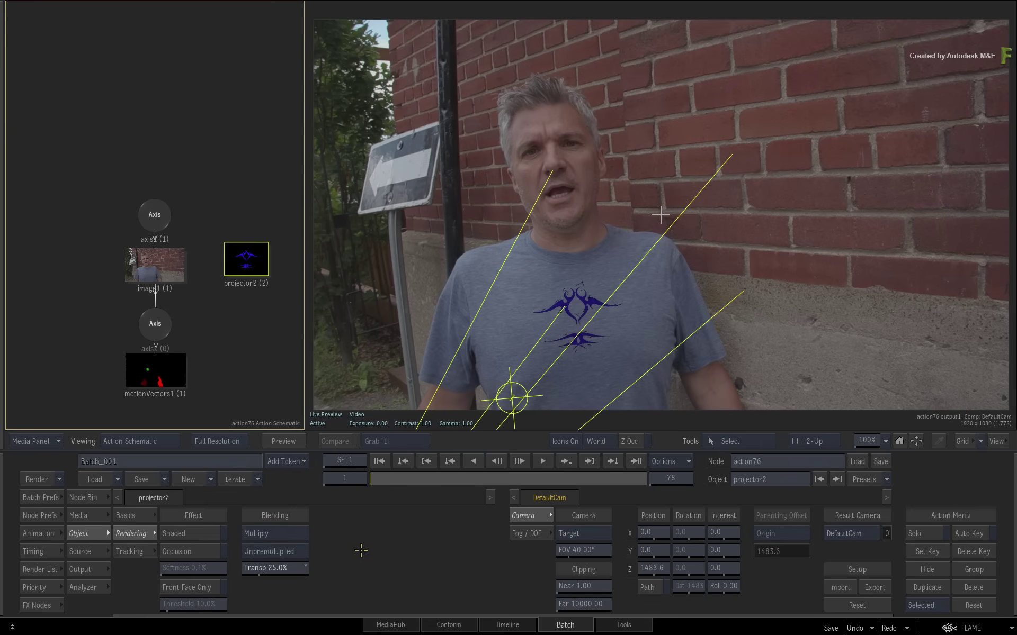
click(543, 461)
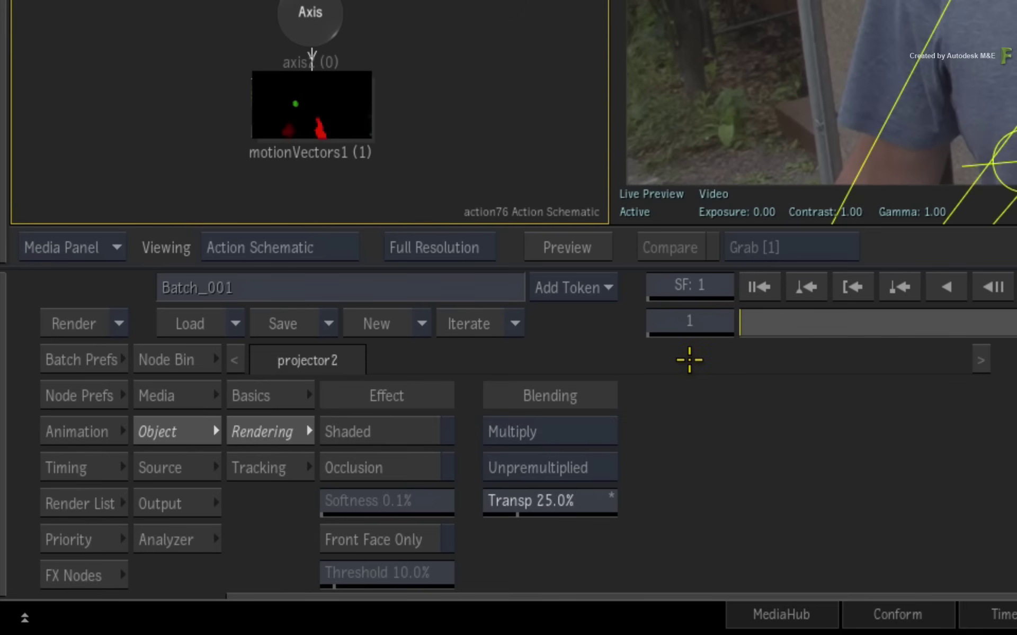
- Add a Motion Warp reference for projector2 at frame 1 and play to check it
click(278, 466)
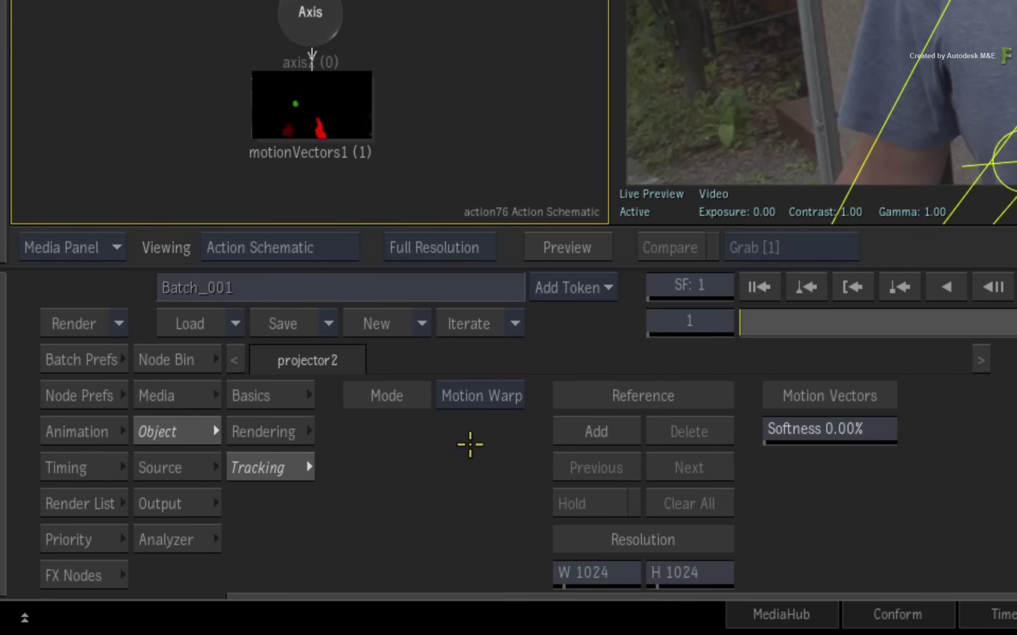
click(579, 430)
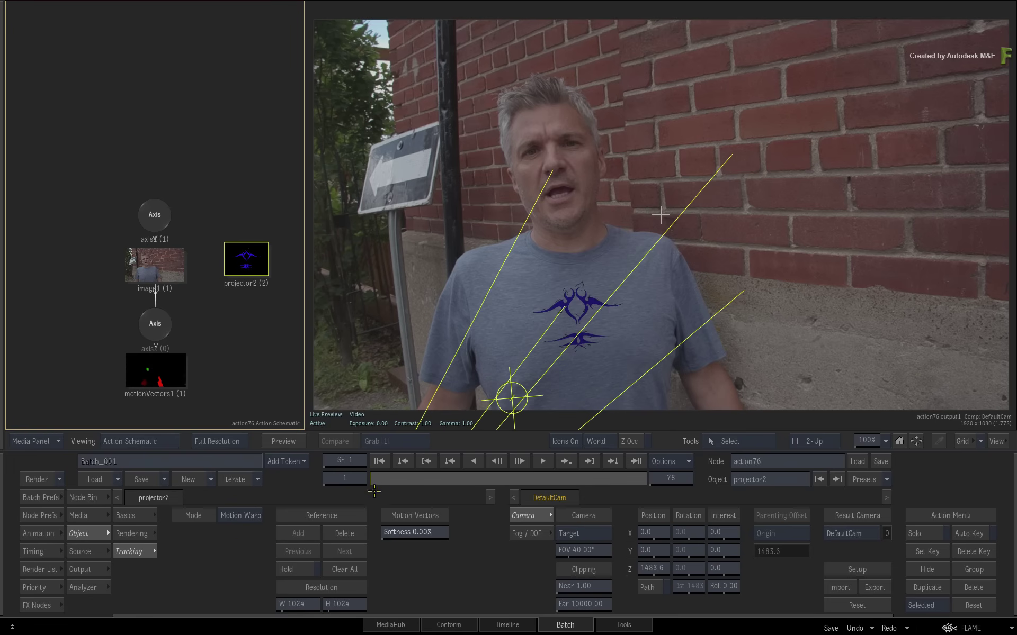
click(394, 478)
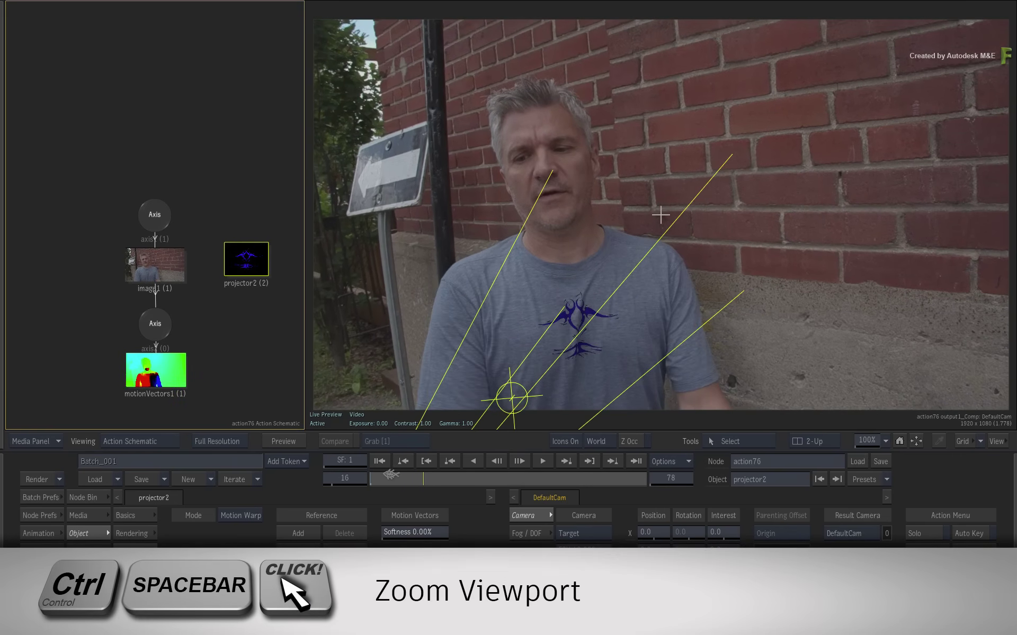
drag(529, 288, 699, 265)
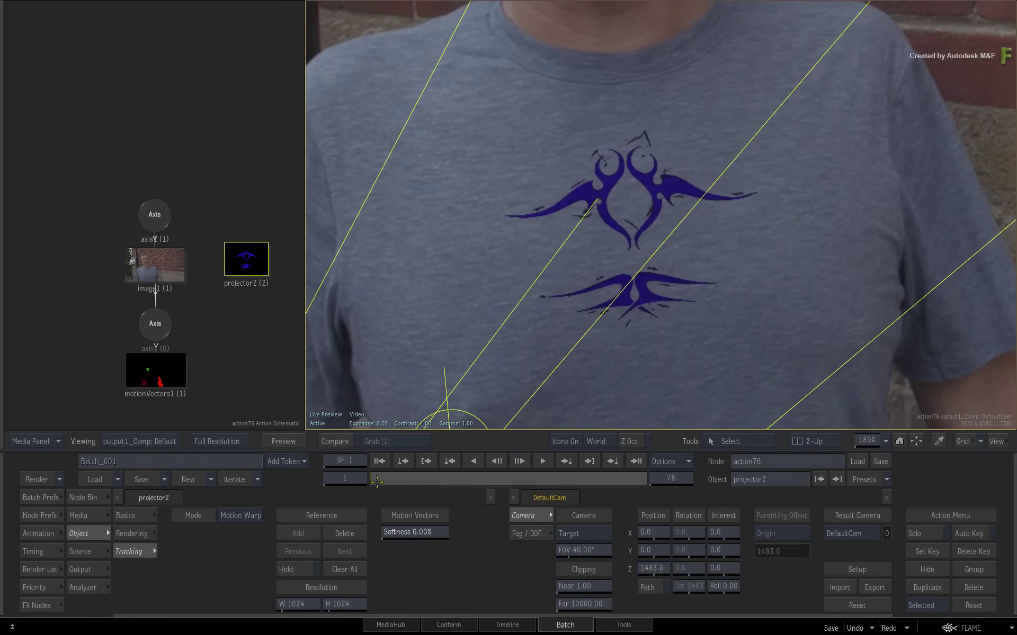
drag(375, 479, 506, 460)
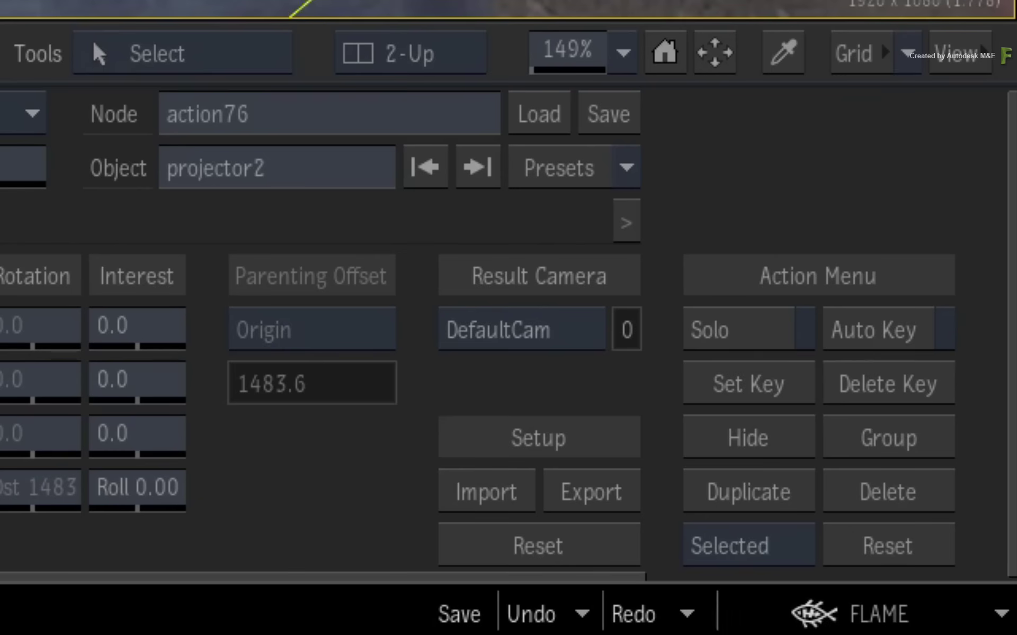
- Turn on Auto Key and add a second motion-warp reference for projector2 at frame 78
click(883, 333)
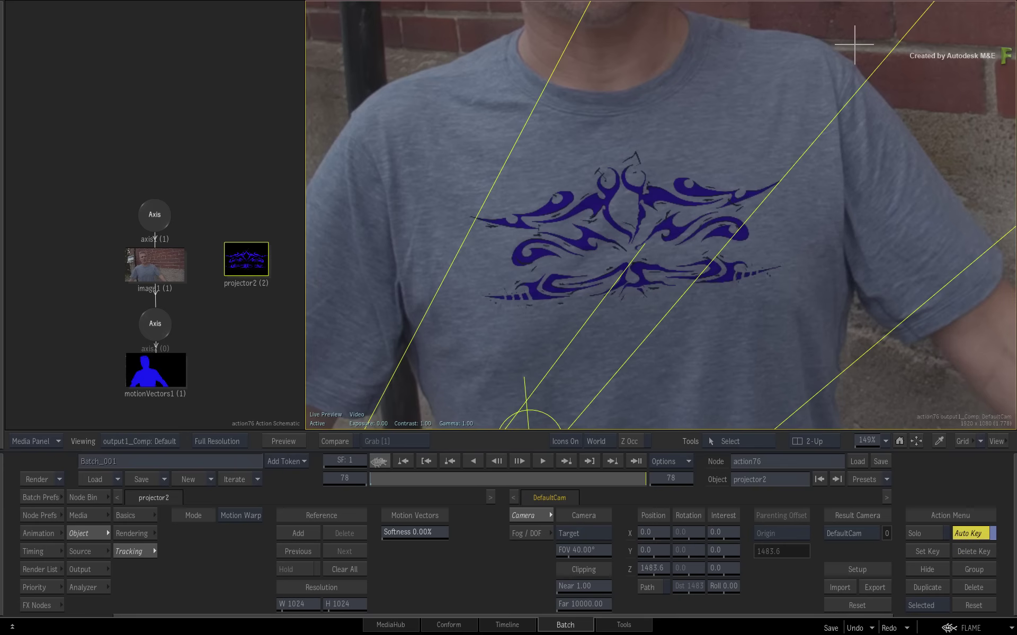
click(380, 463)
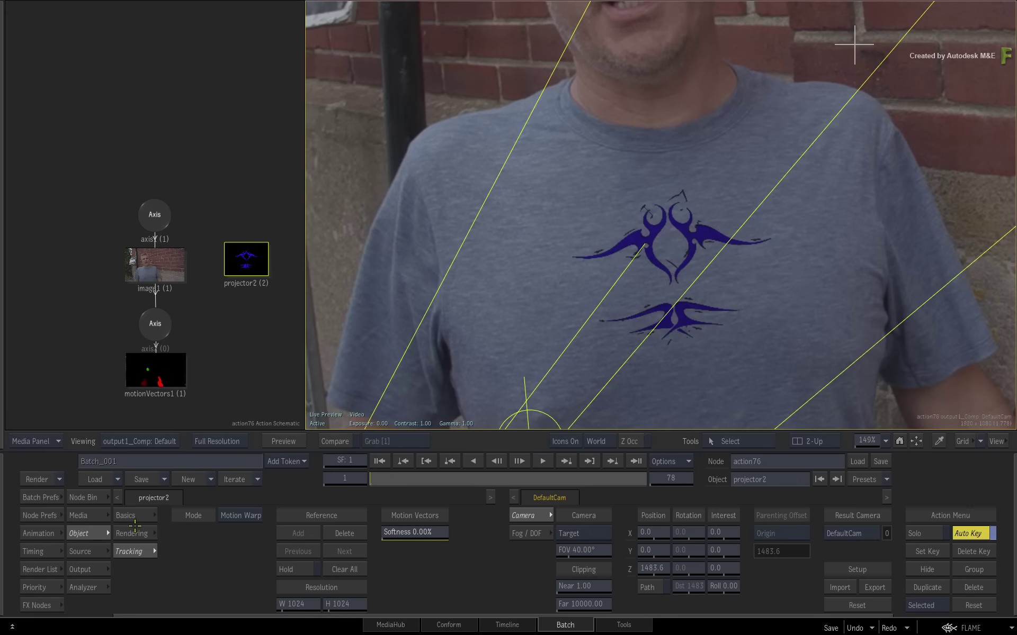
click(127, 515)
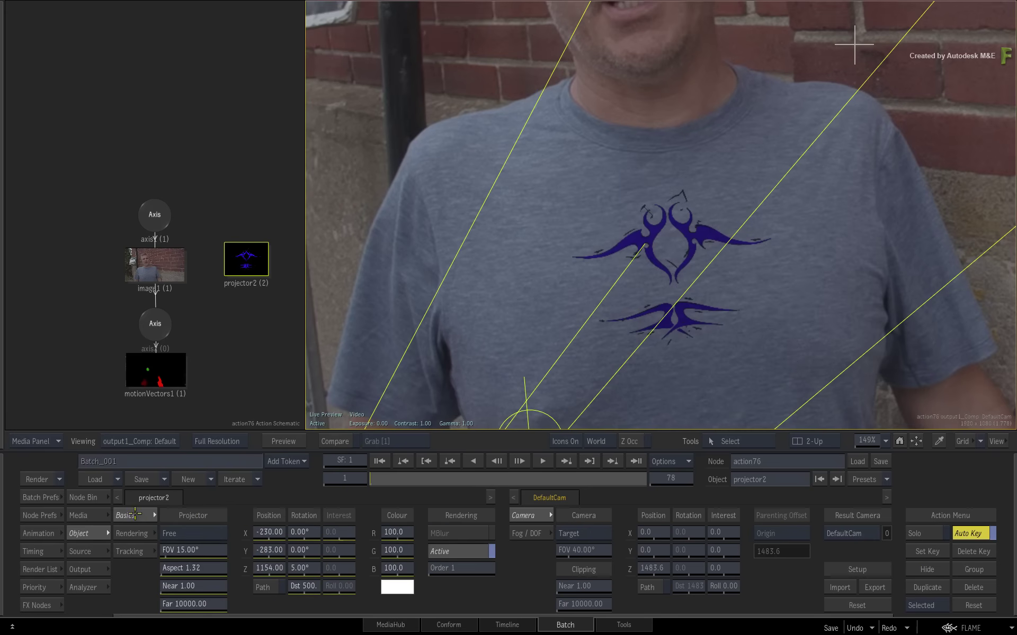
click(132, 551)
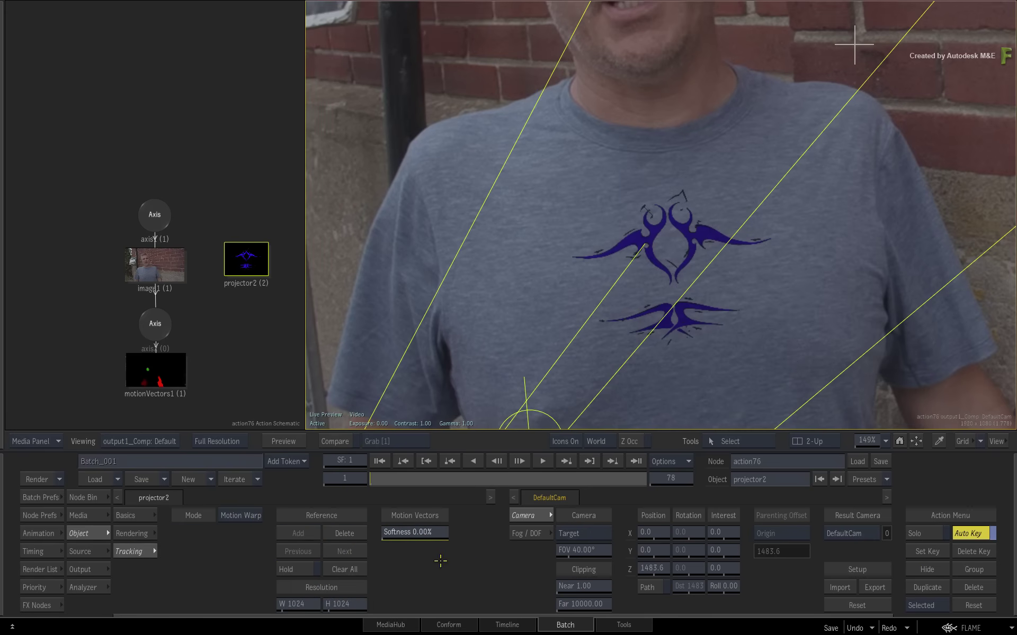
click(635, 462)
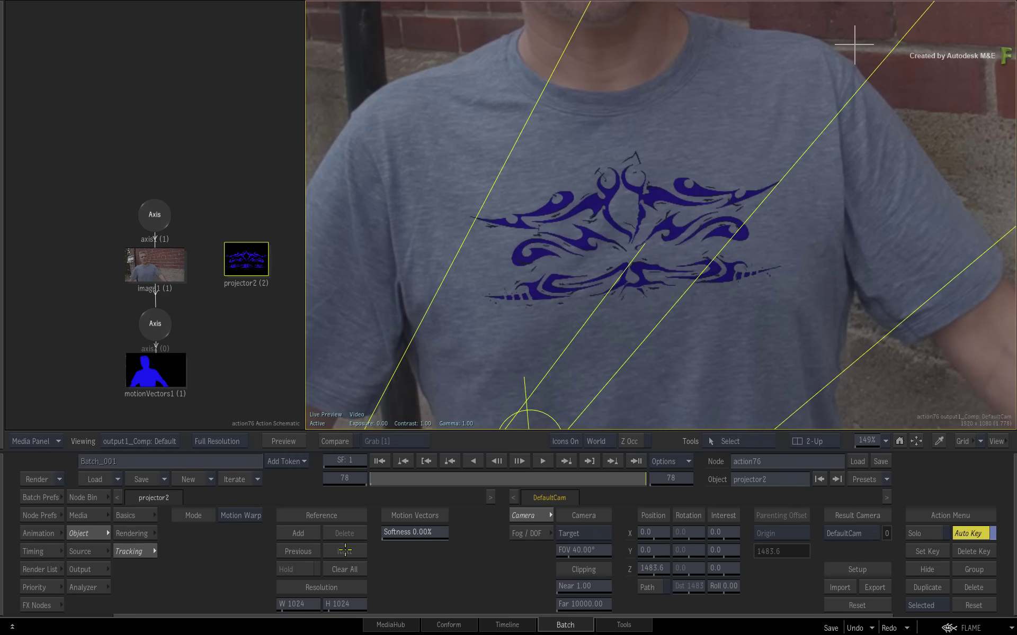
click(299, 534)
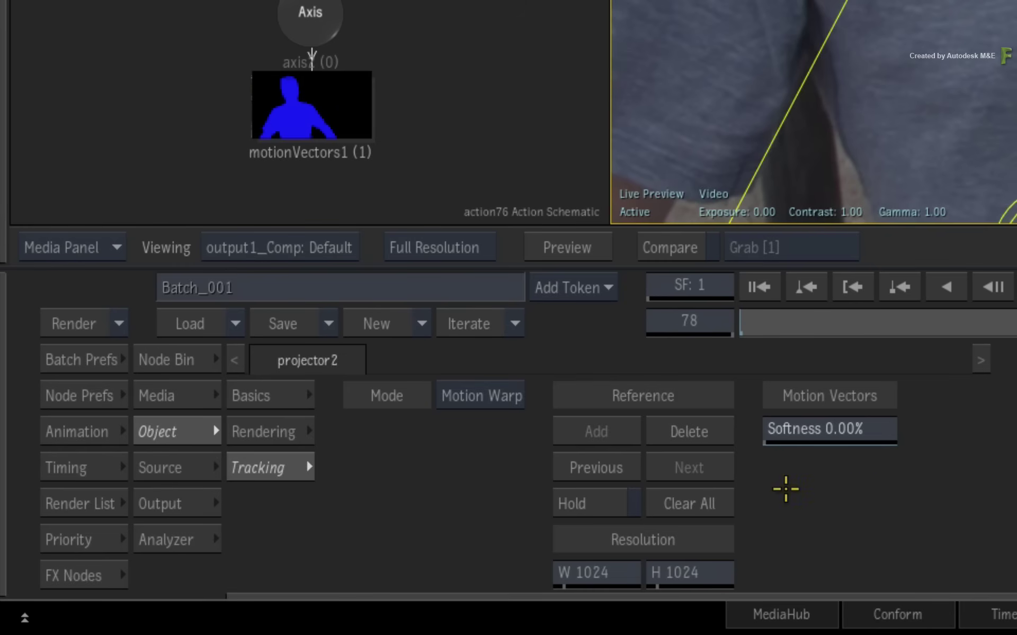
- Keyframe projector2's X position to -285 at frame 78 and begin entering the Y value
click(253, 396)
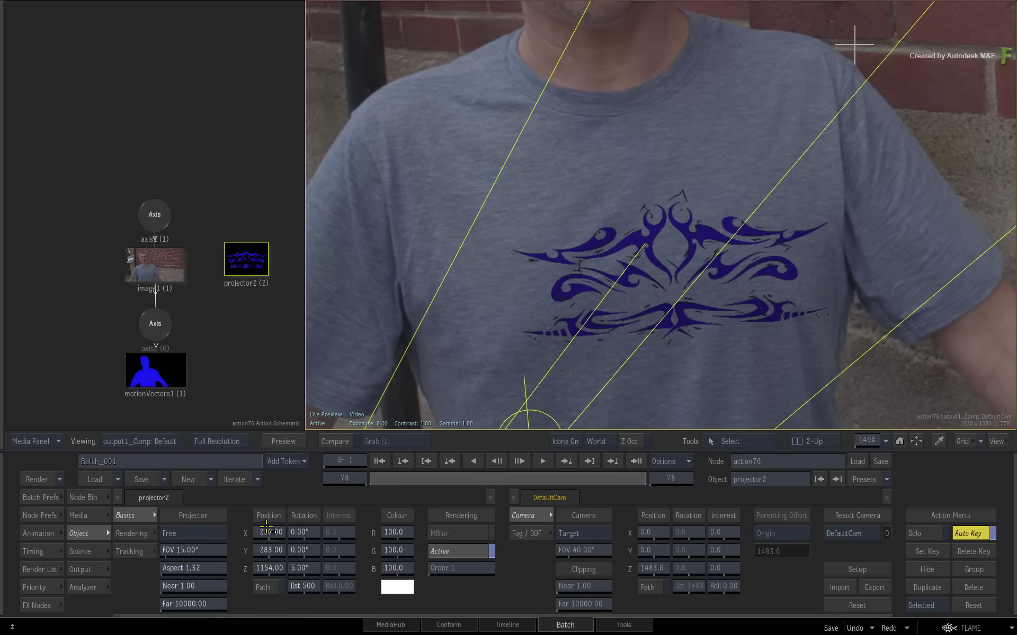
click(267, 532)
click(266, 496)
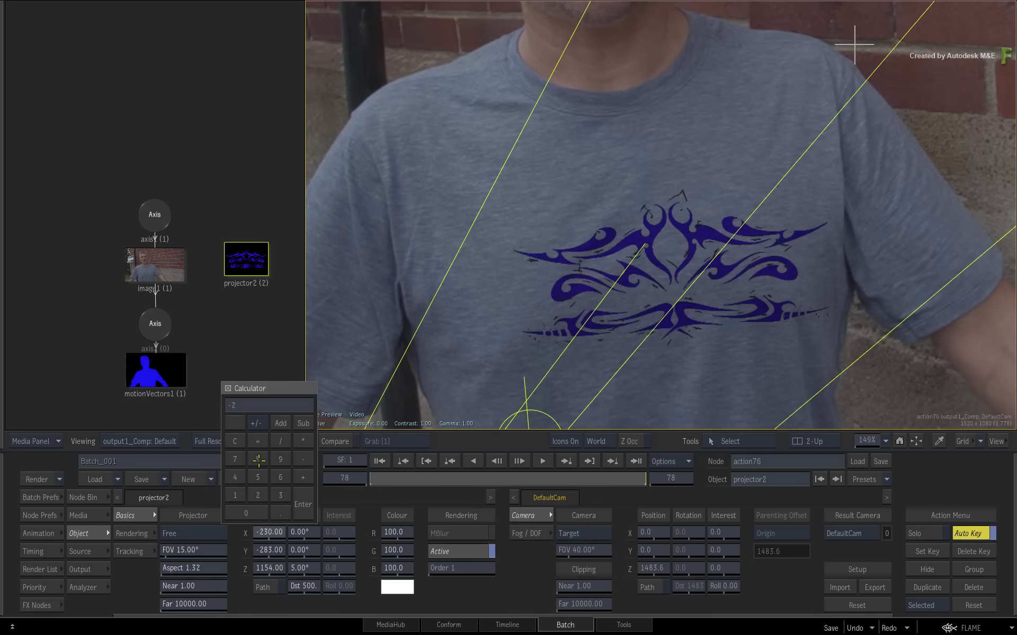
click(301, 505)
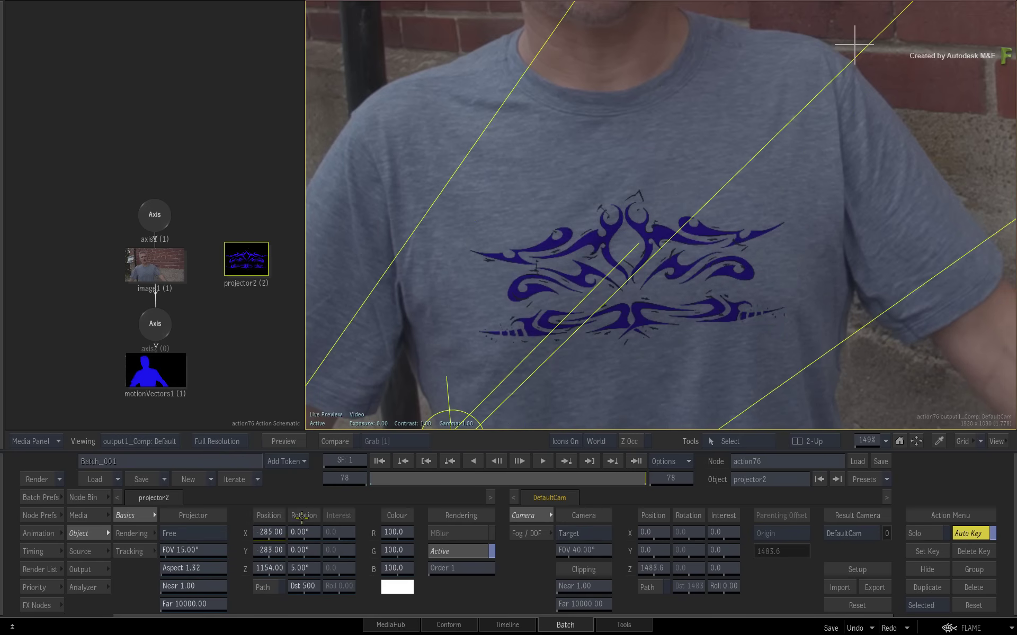
click(271, 568)
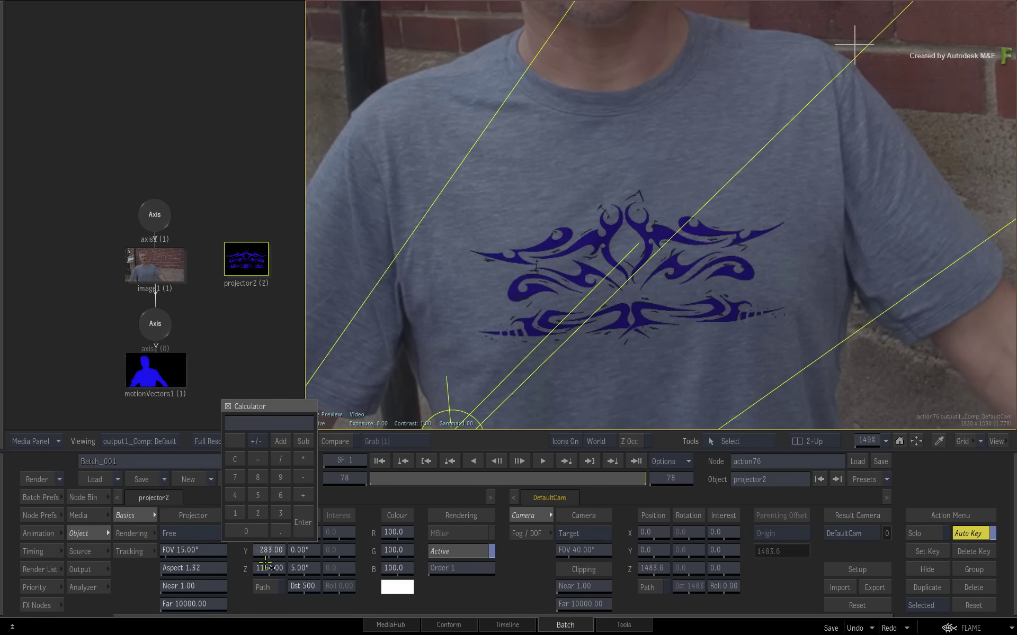
click(259, 511)
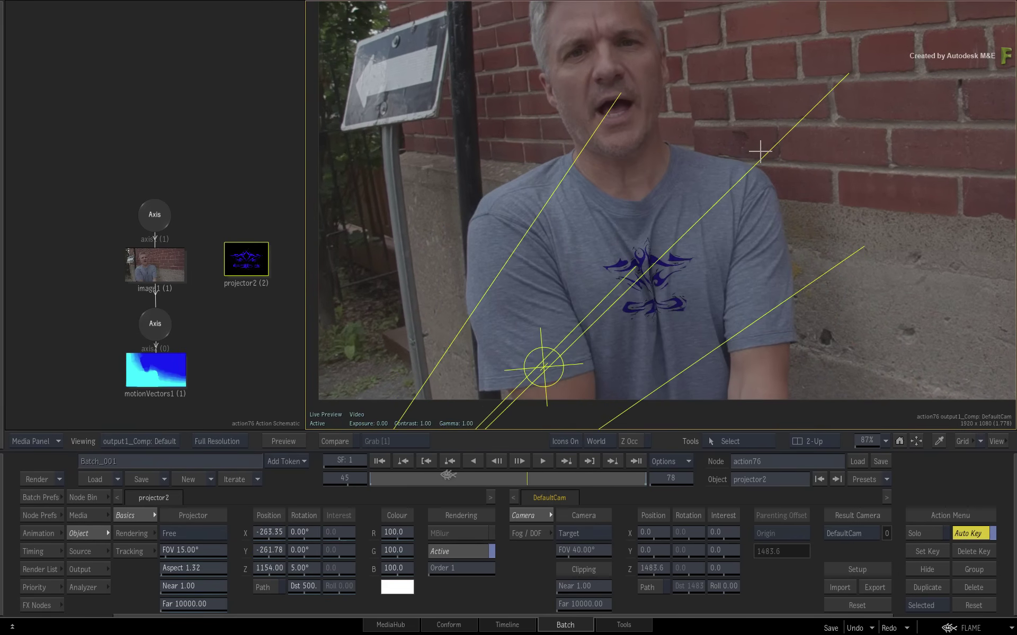
- Scrub back through the shot and zoom in on the logo to confirm it tracks the shirt
drag(447, 475, 502, 478)
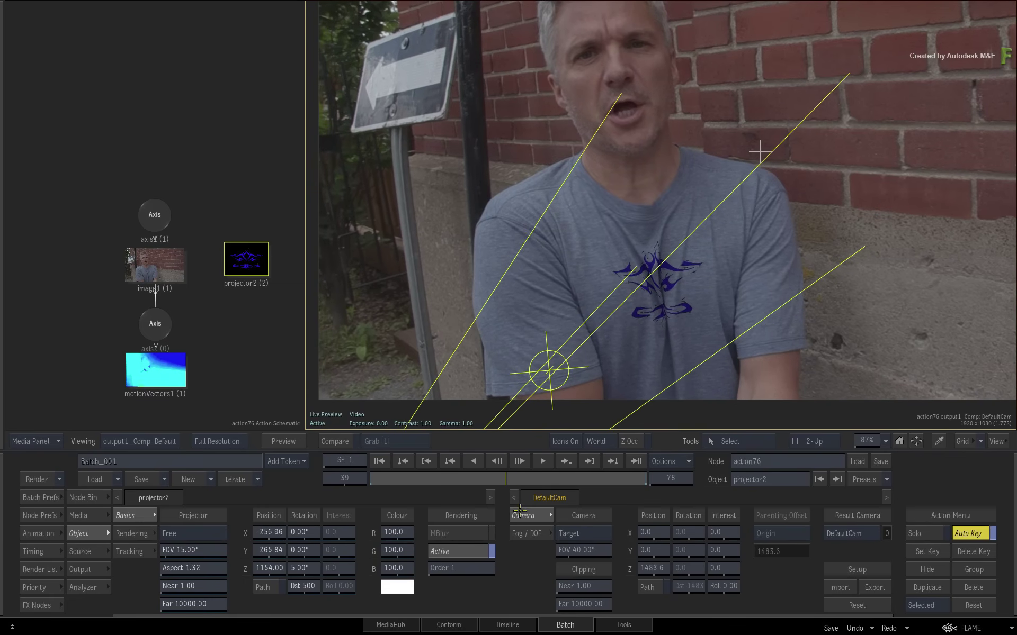
drag(600, 325, 646, 285)
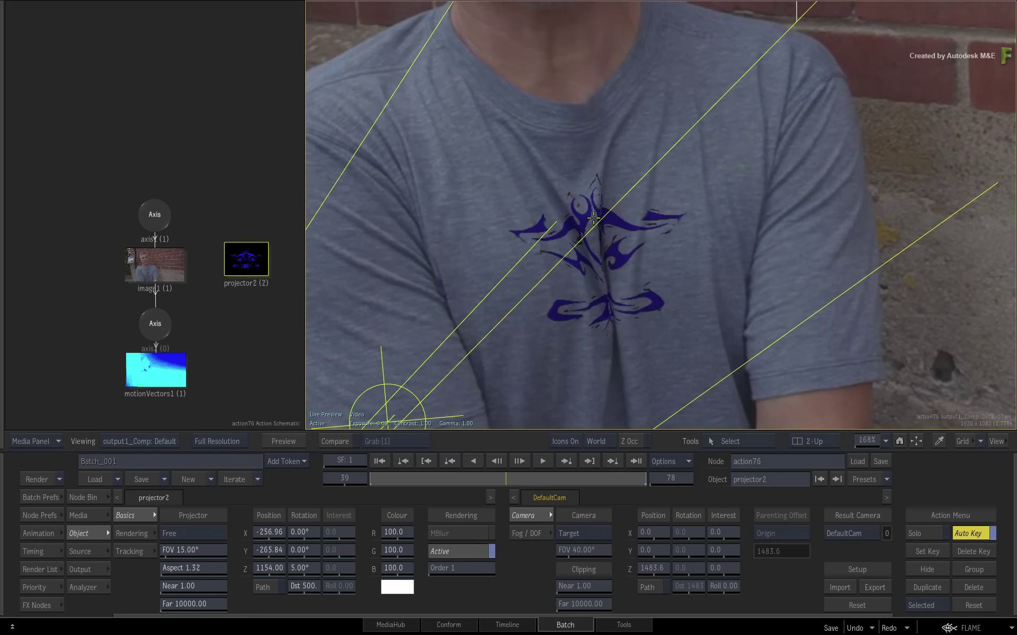
- Fit the viewer to the frame, return to frame 1, and save the Batch_001 setup
click(919, 441)
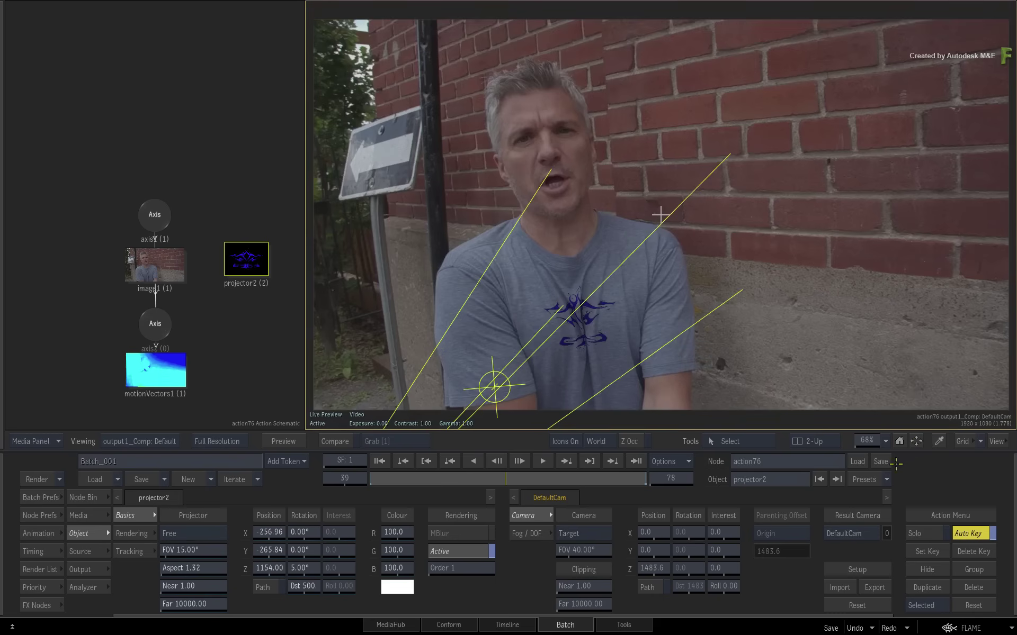
drag(512, 473, 432, 475)
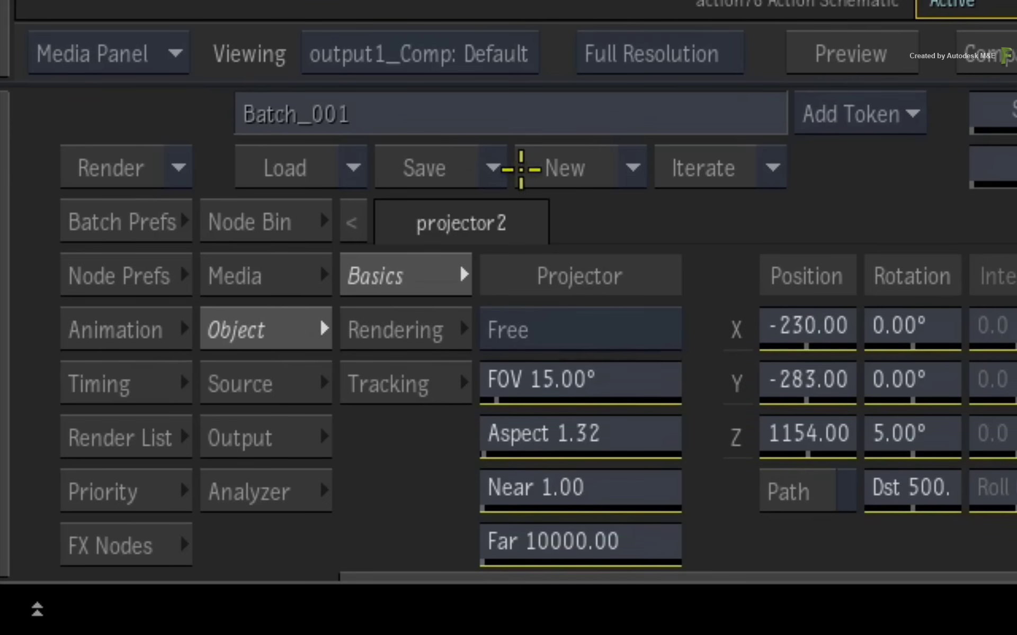
click(424, 168)
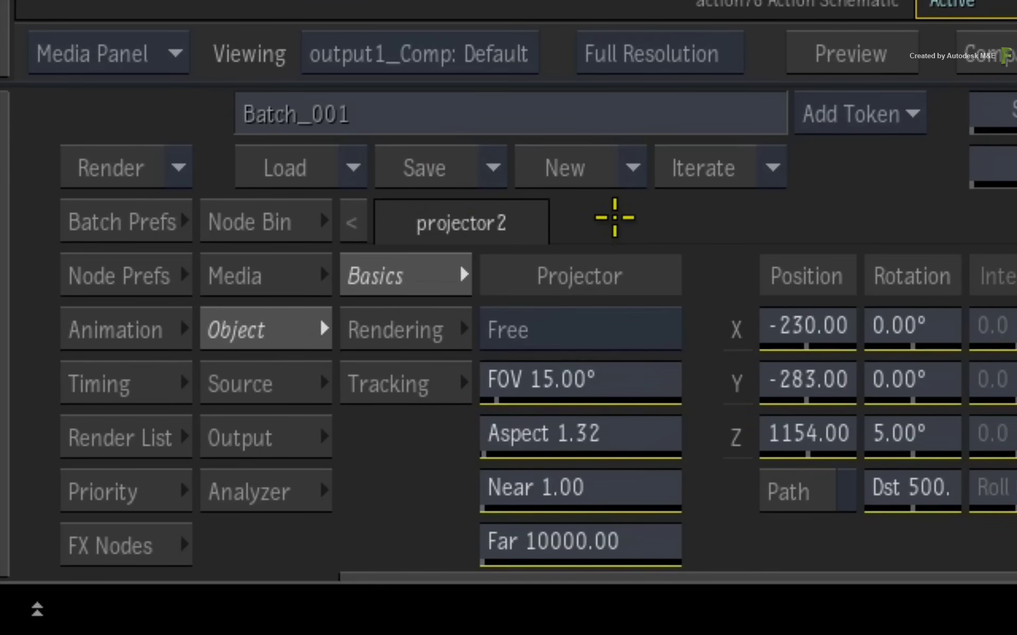